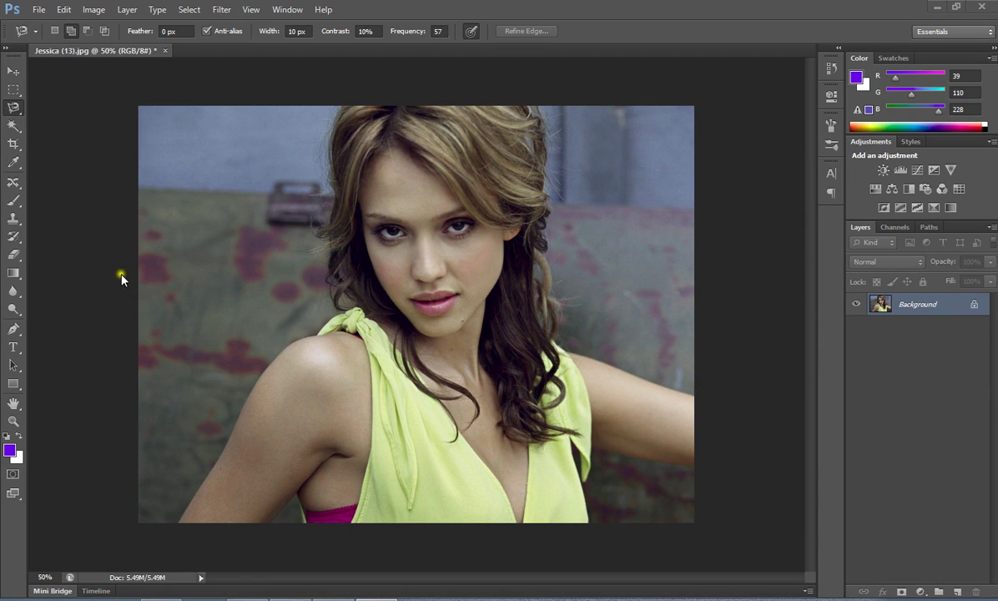
# Step: Start a Magnetic Lasso selection at the dress's lower outer corner and trace up the dress and around the outstretched arm to its shoulder
pyautogui.click(13, 106)
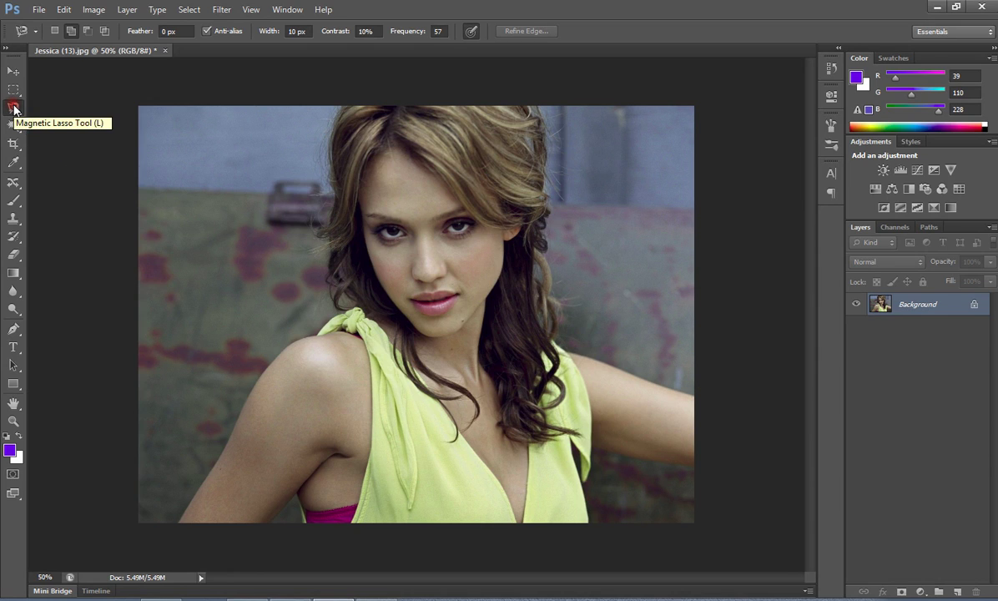
pyautogui.click(13, 106)
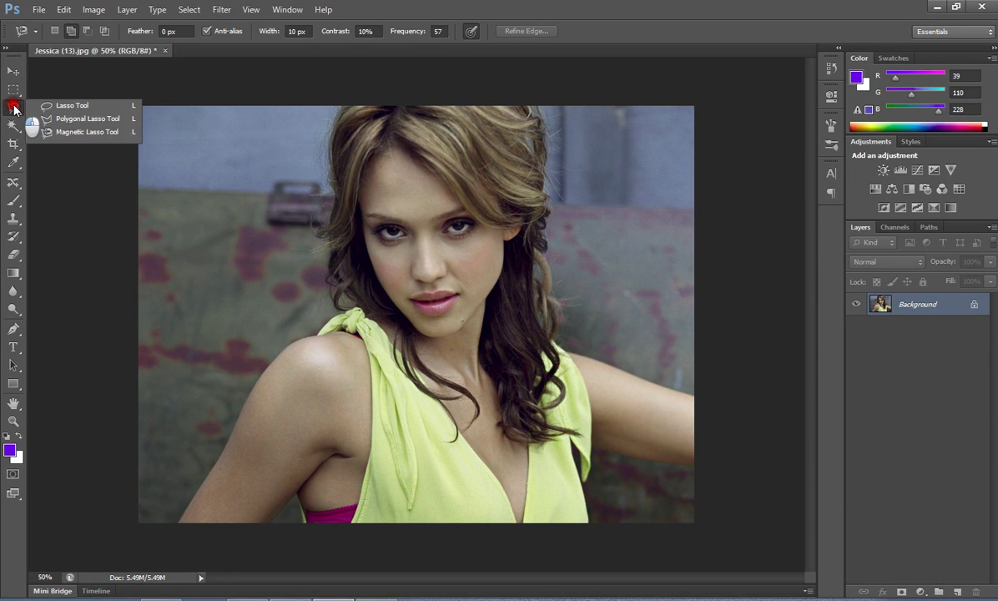
pyautogui.click(77, 131)
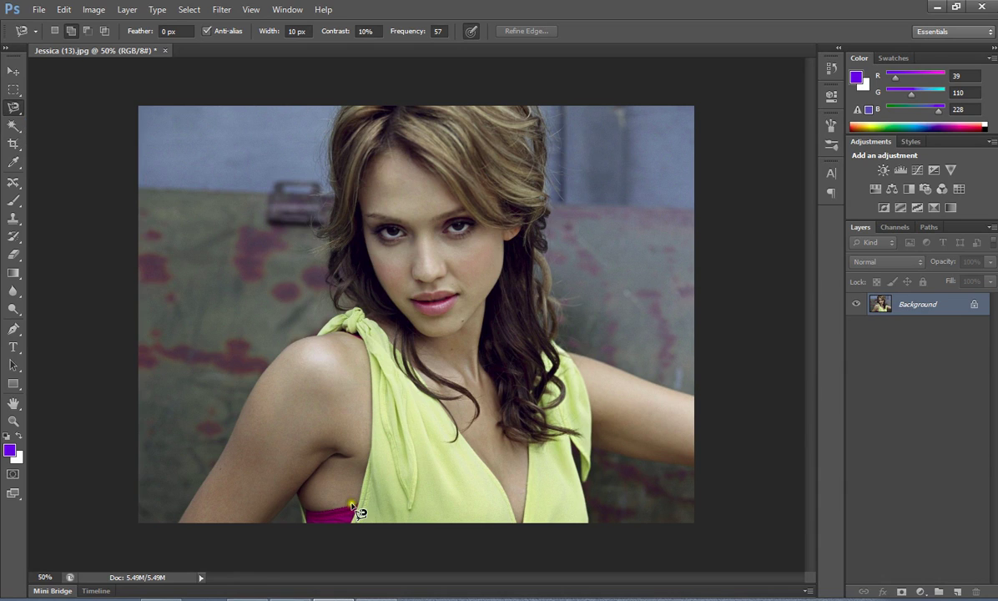
pyautogui.click(589, 523)
pyautogui.click(639, 458)
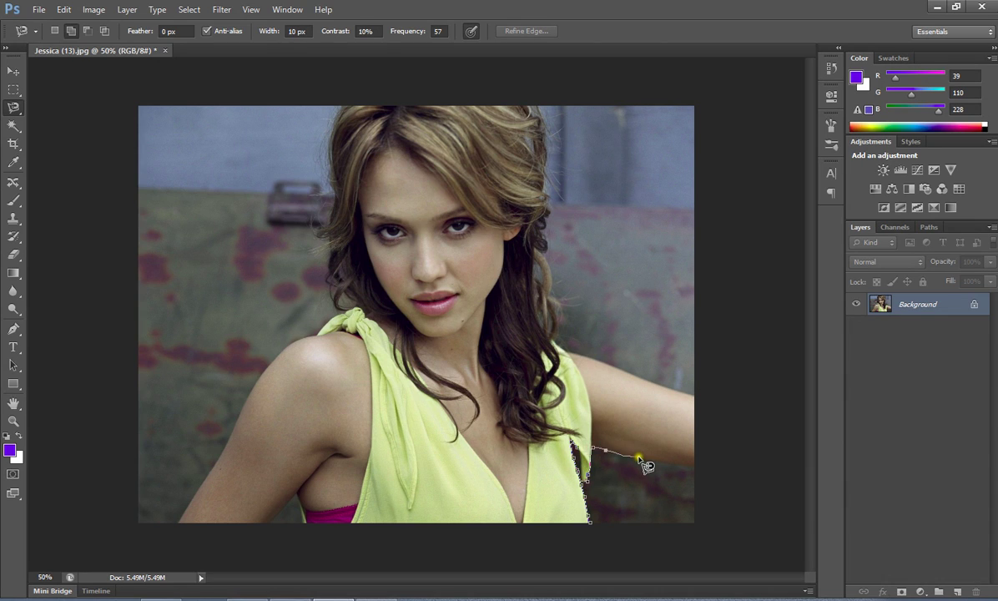
pyautogui.click(693, 465)
pyautogui.click(700, 423)
pyautogui.click(697, 399)
pyautogui.click(589, 361)
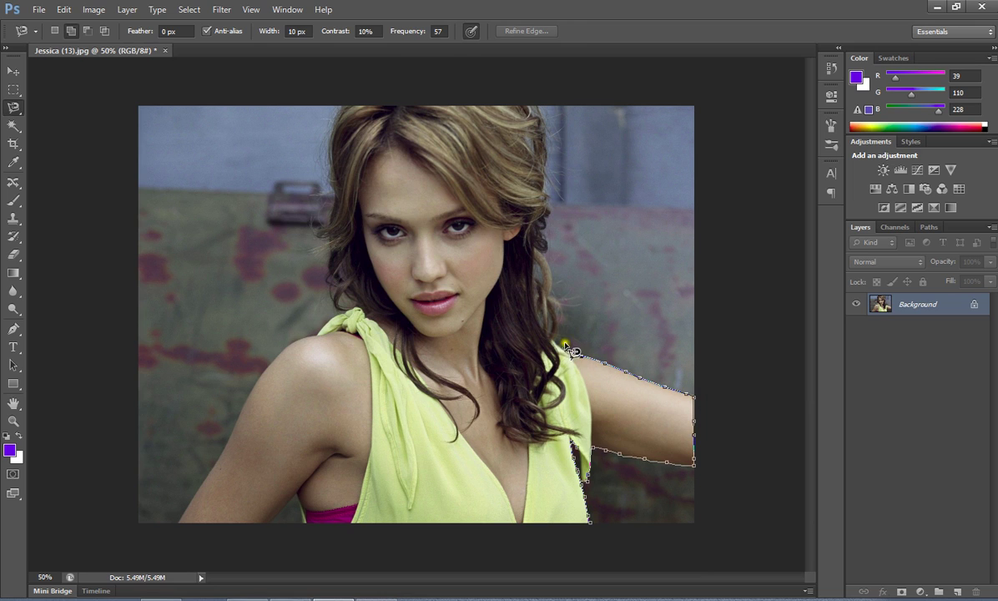
# Step: Continue the lasso outline from the outstretched arm's shoulder up around the lower hair curls, removing a misplaced anchor point
pyautogui.click(564, 295)
pyautogui.press('BackSpace')
pyautogui.click(558, 320)
pyautogui.click(563, 328)
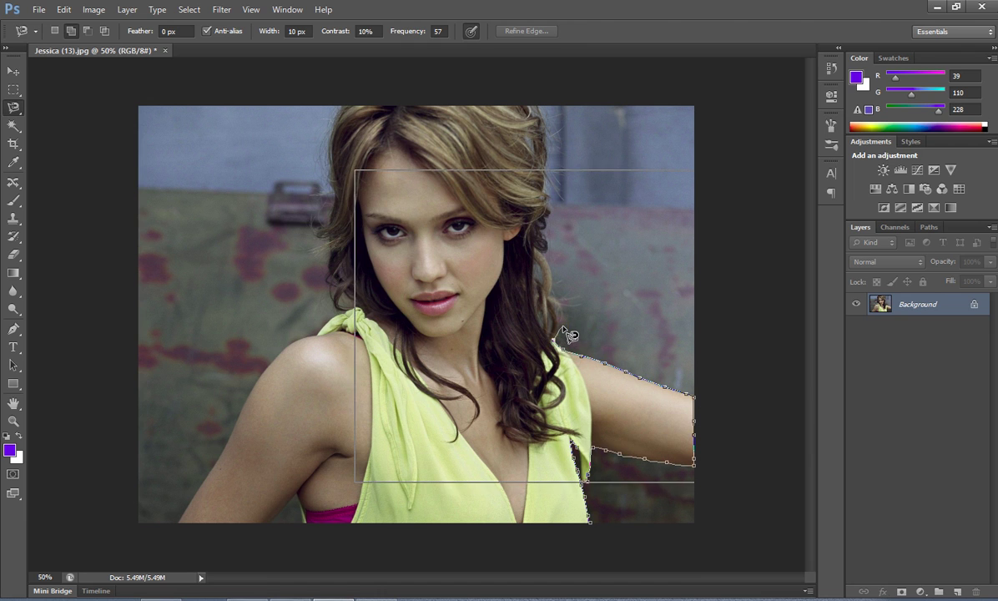
pyautogui.scroll(1, 570, 335)
pyautogui.scroll(1, 570, 335)
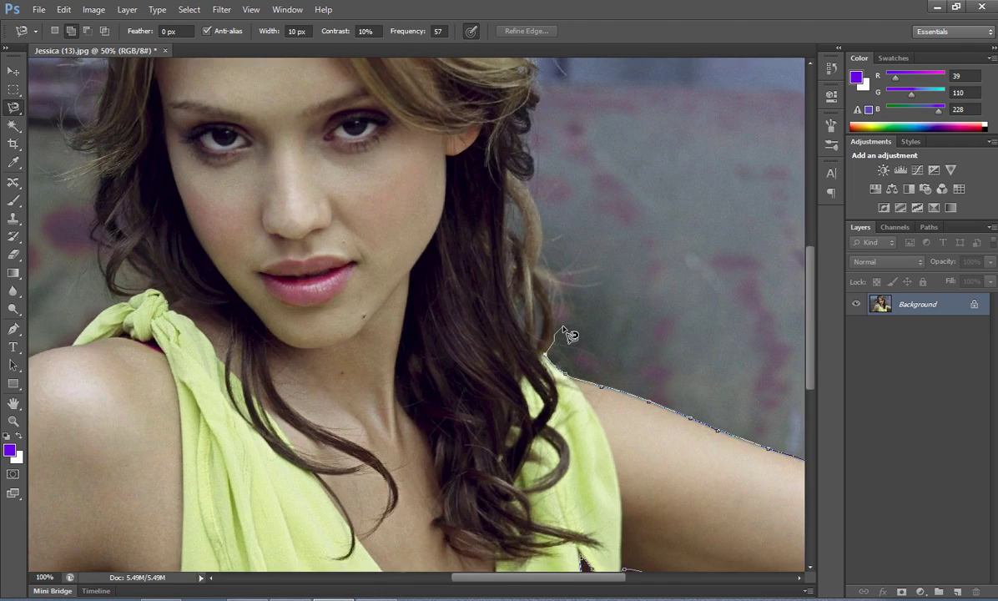
pyautogui.click(561, 328)
pyautogui.click(558, 320)
pyautogui.click(564, 317)
pyautogui.click(561, 315)
pyautogui.click(563, 289)
pyautogui.click(540, 271)
# Step: Trace the outer edge of the hair above the outstretched arm up to the photo's upper edge
pyautogui.moveTo(541, 274); pyautogui.dragTo(543, 464)
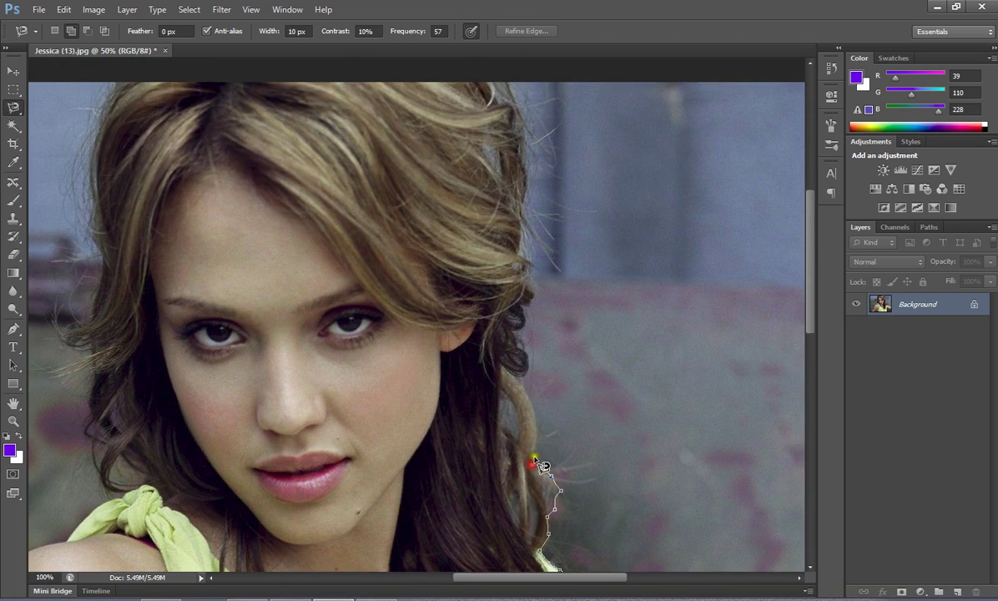
pyautogui.click(531, 383)
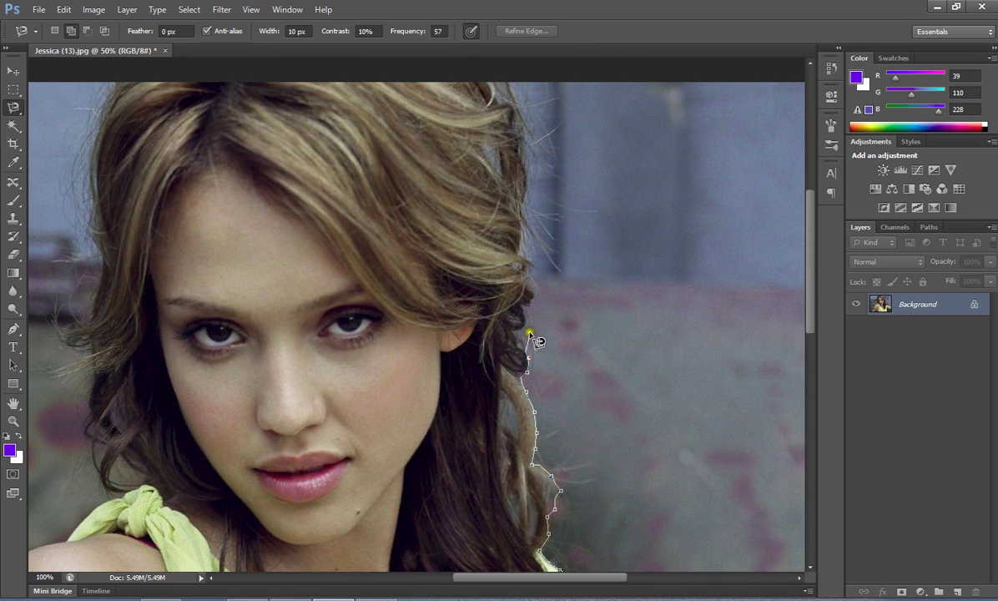
pyautogui.click(535, 291)
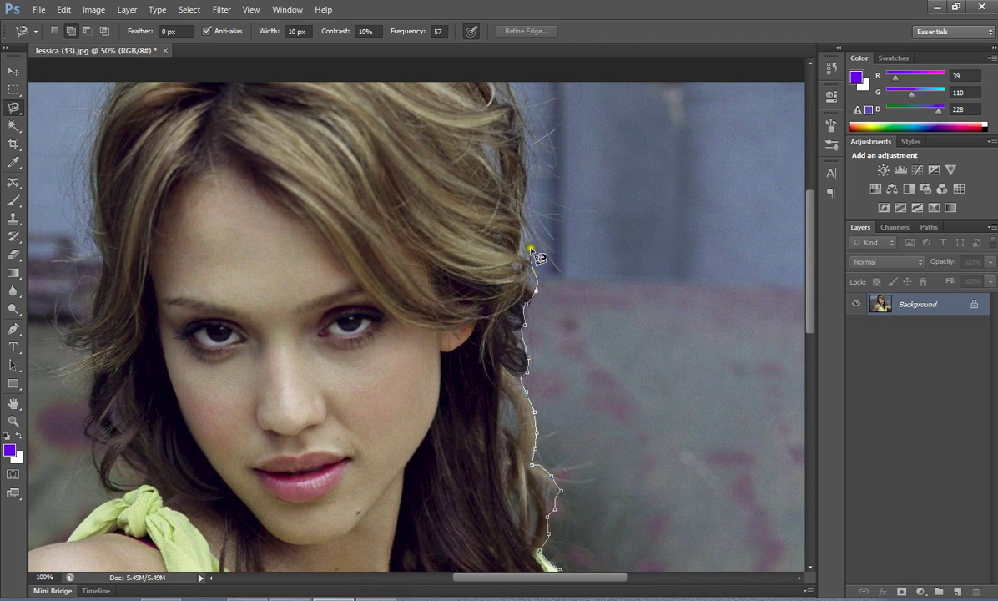
pyautogui.click(530, 204)
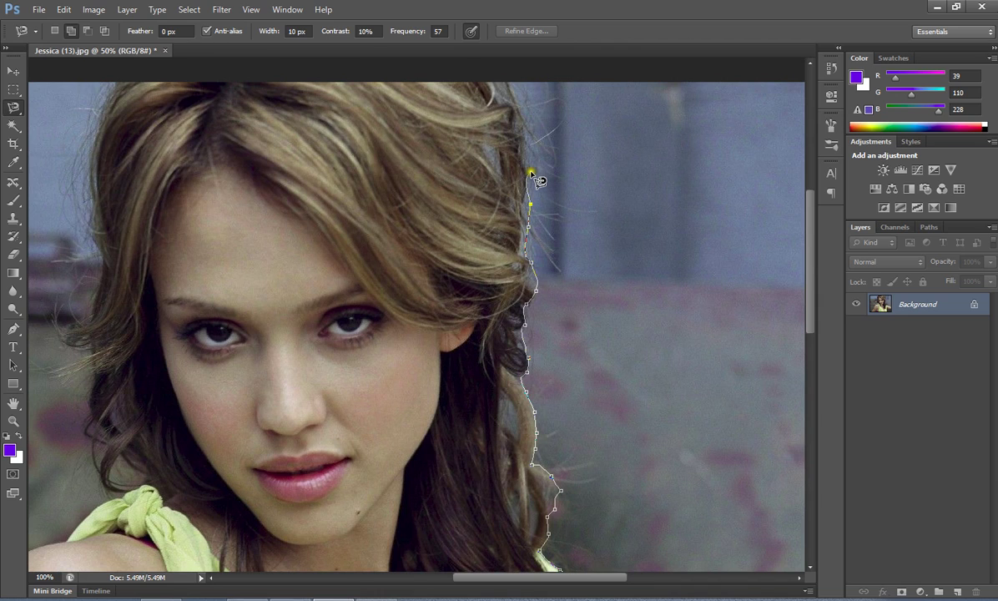
pyautogui.click(522, 113)
pyautogui.click(489, 82)
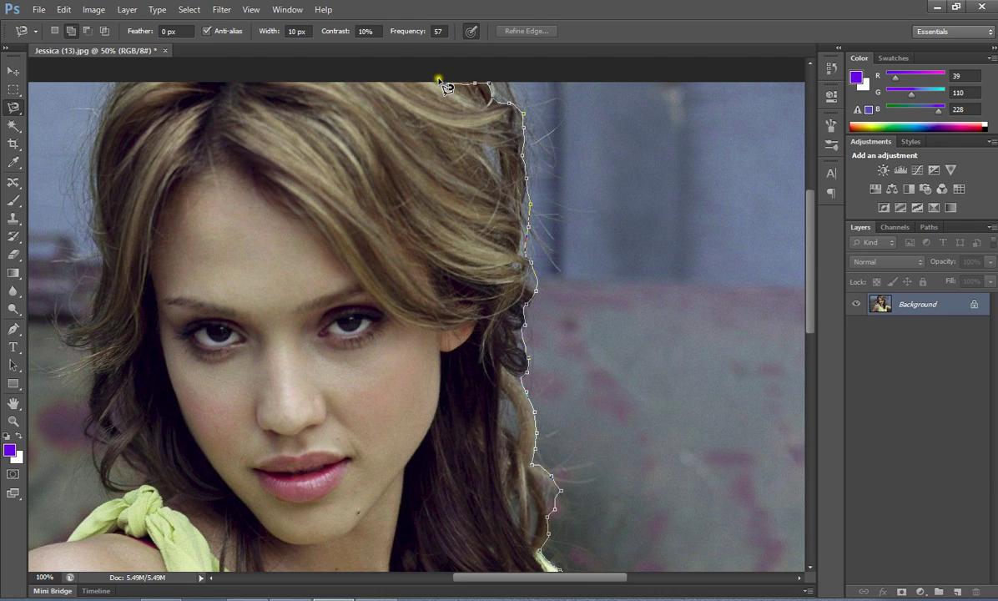
# Step: Run the lasso outline across the top of the hair along the photo's upper edge
pyautogui.click(346, 84)
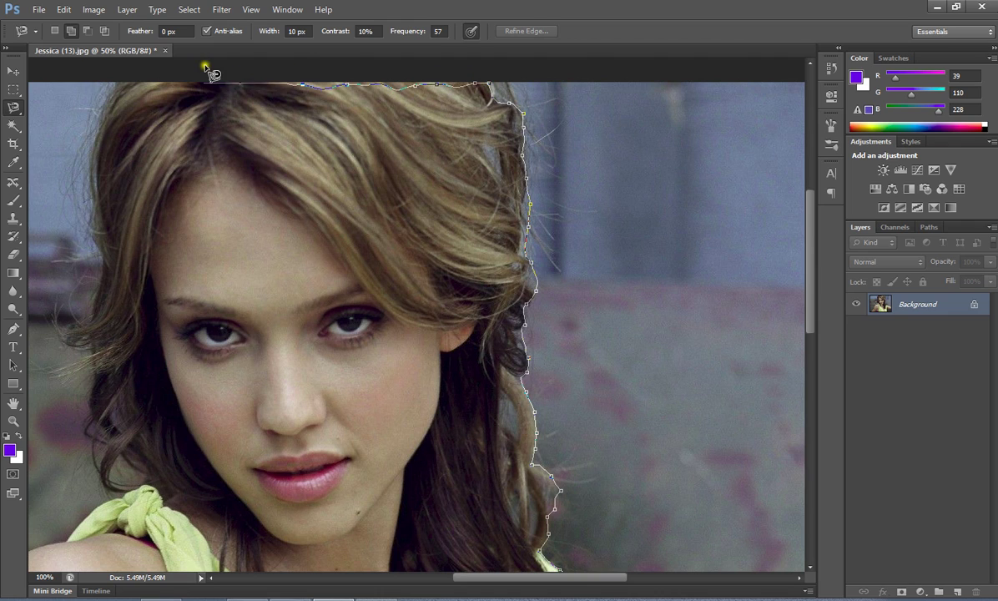
pyautogui.click(171, 84)
pyautogui.press('space')
pyautogui.moveTo(167, 84)
pyautogui.mouseDown()
pyautogui.moveTo(271, 90)
pyautogui.moveTo(417, 77)
pyautogui.mouseUp()
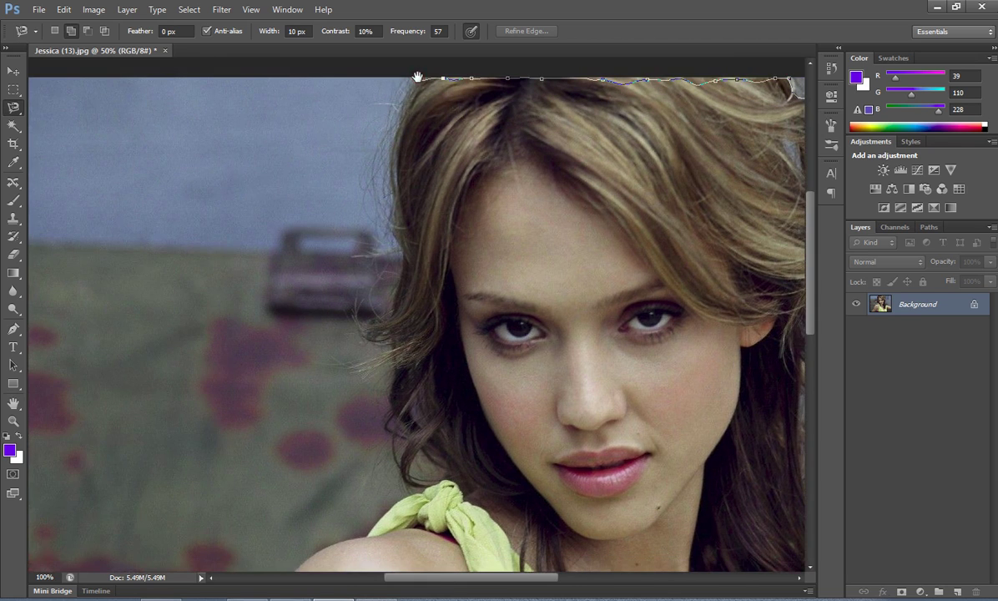
# Step: Trace down the opposite side of the hair, including the loose strands that stick out at eye level
pyautogui.click(394, 221)
pyautogui.click(354, 319)
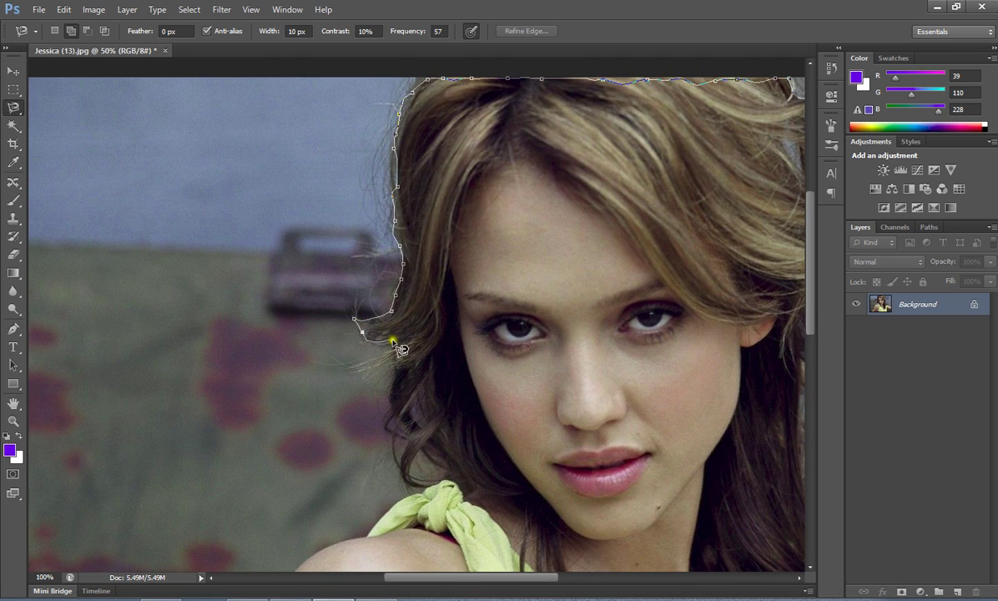
pyautogui.click(393, 341)
pyautogui.click(383, 349)
pyautogui.click(353, 363)
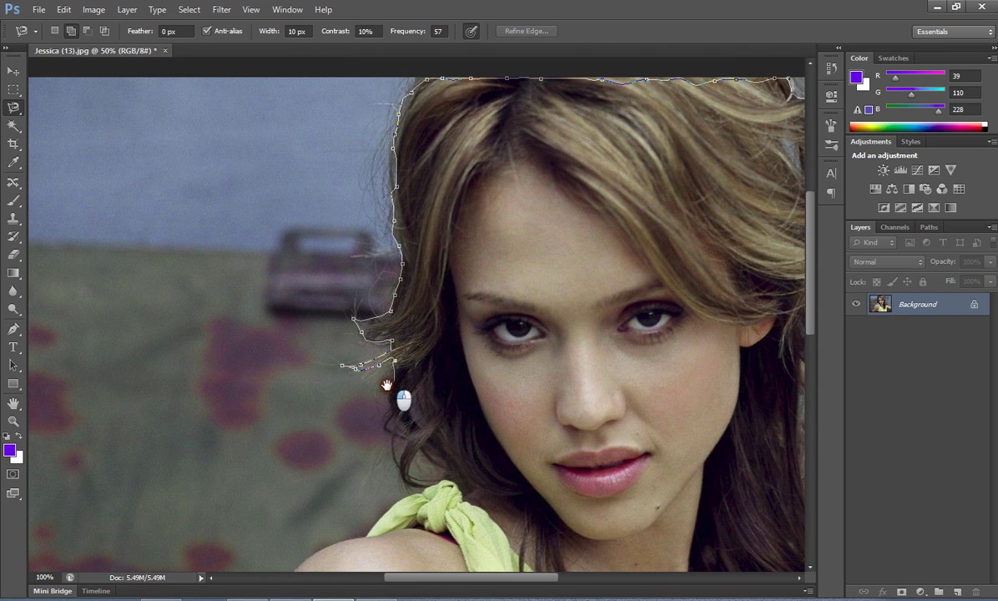
# Step: Trace from the lower hair over the knotted strap, bare shoulder and upper arm down to the photo's lower edge
pyautogui.moveTo(400, 396); pyautogui.dragTo(323, 187)
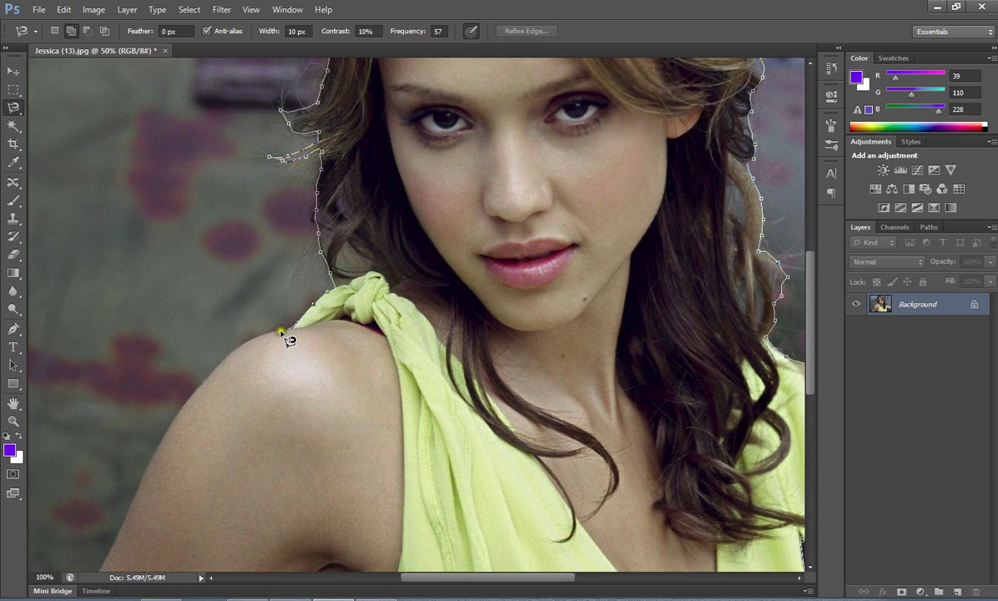
pyautogui.moveTo(284, 338); pyautogui.dragTo(381, 147)
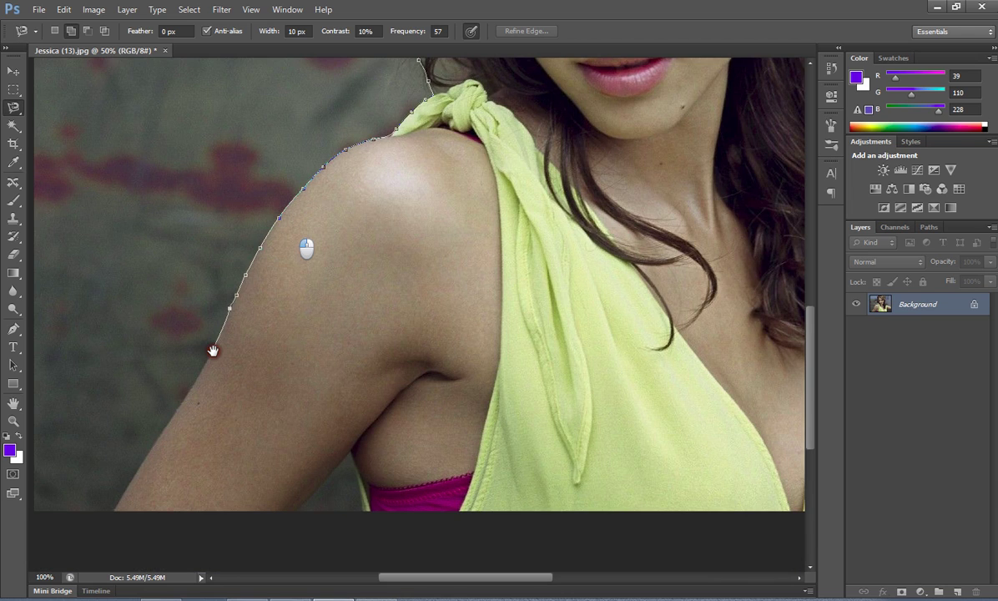
pyautogui.moveTo(213, 350); pyautogui.dragTo(303, 263)
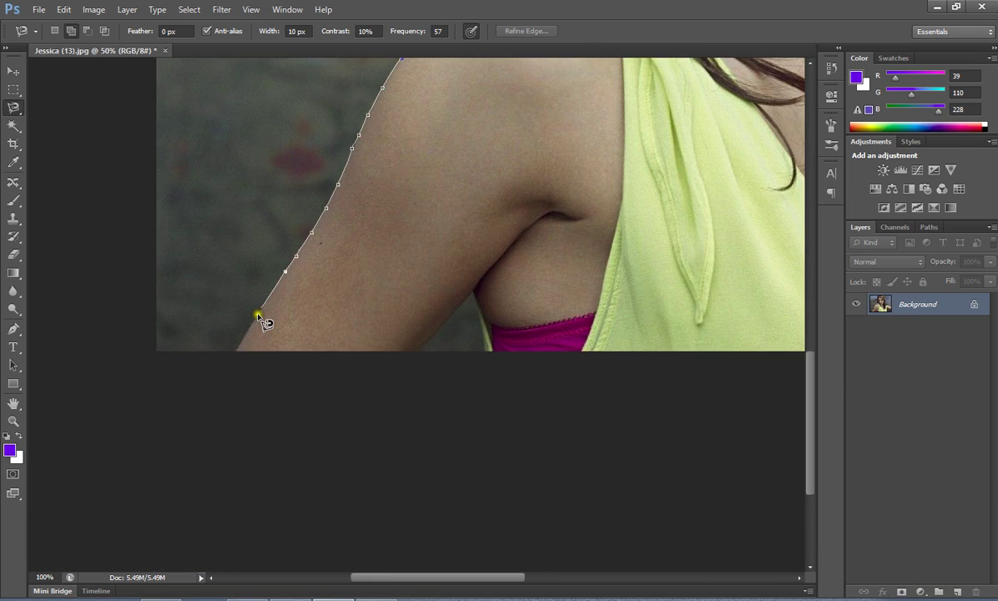
pyautogui.click(269, 358)
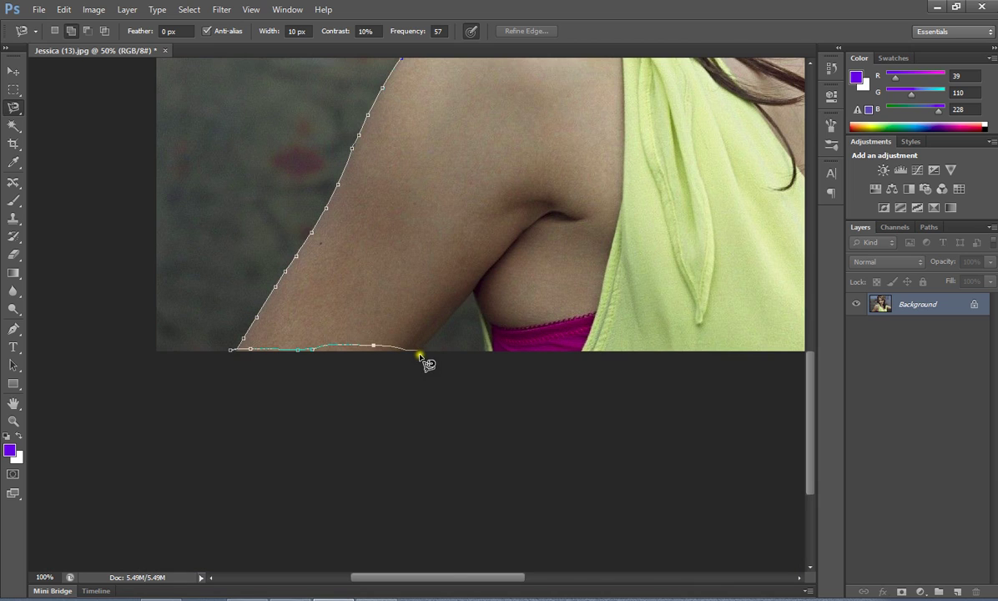
# Step: Trace around the background gap between the lowered arm and the torso, back to the photo's lower edge
pyautogui.click(475, 290)
pyautogui.press('space')
pyautogui.moveTo(475, 296); pyautogui.dragTo(388, 163)
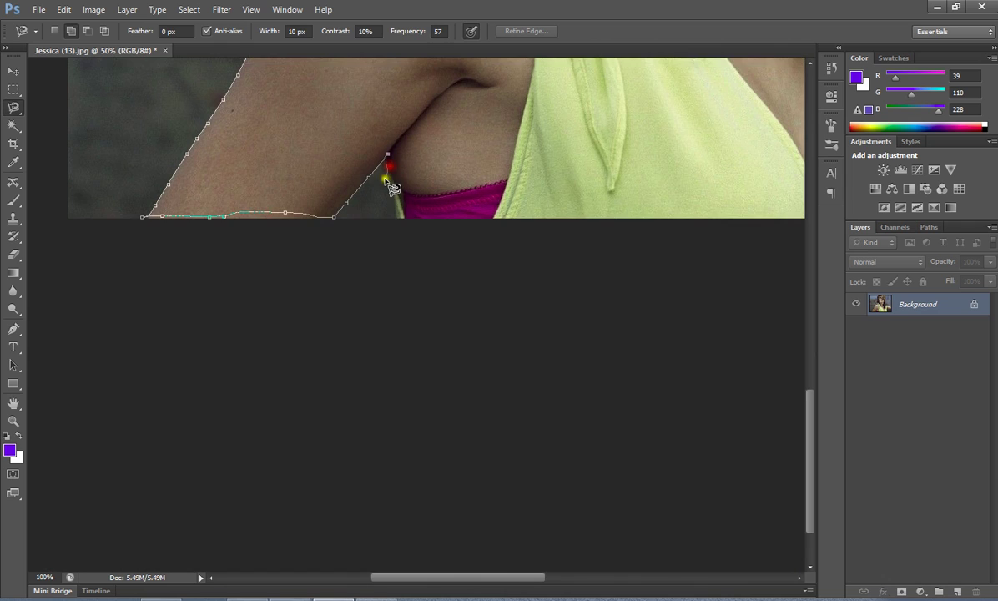
pyautogui.click(395, 218)
# Step: Follow the photo's lower edge beneath the dress and close the lasso selection at its starting point
pyautogui.press('space')
pyautogui.moveTo(416, 219); pyautogui.dragTo(190, 189)
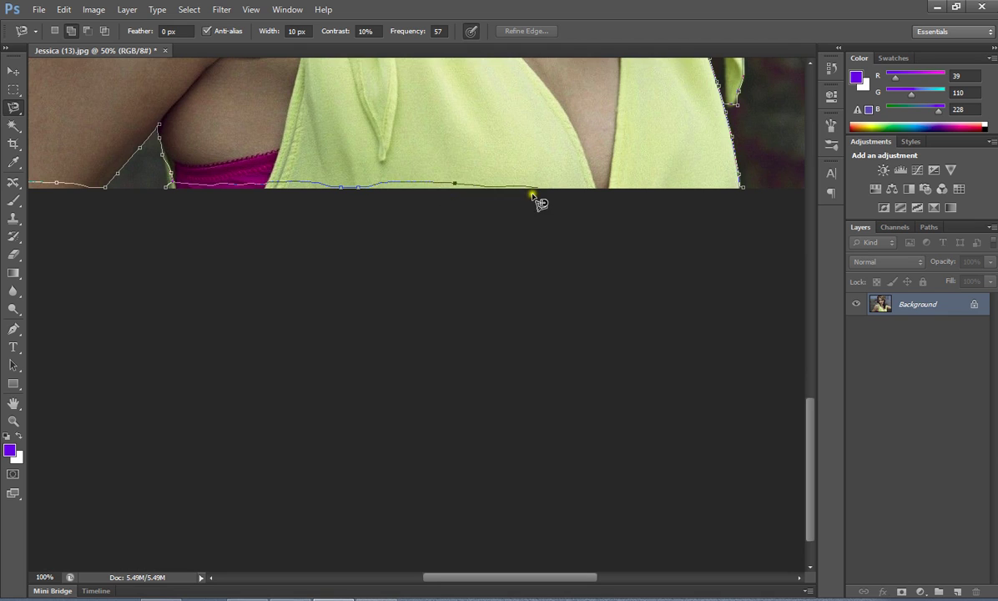
pyautogui.press('space')
pyautogui.moveTo(629, 192); pyautogui.dragTo(512, 223)
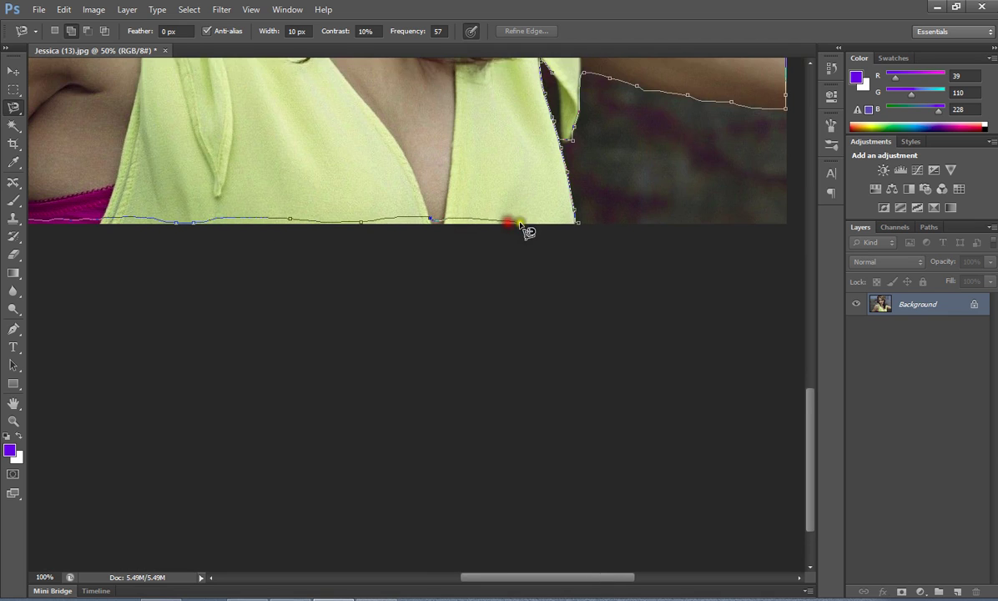
pyautogui.click(582, 226)
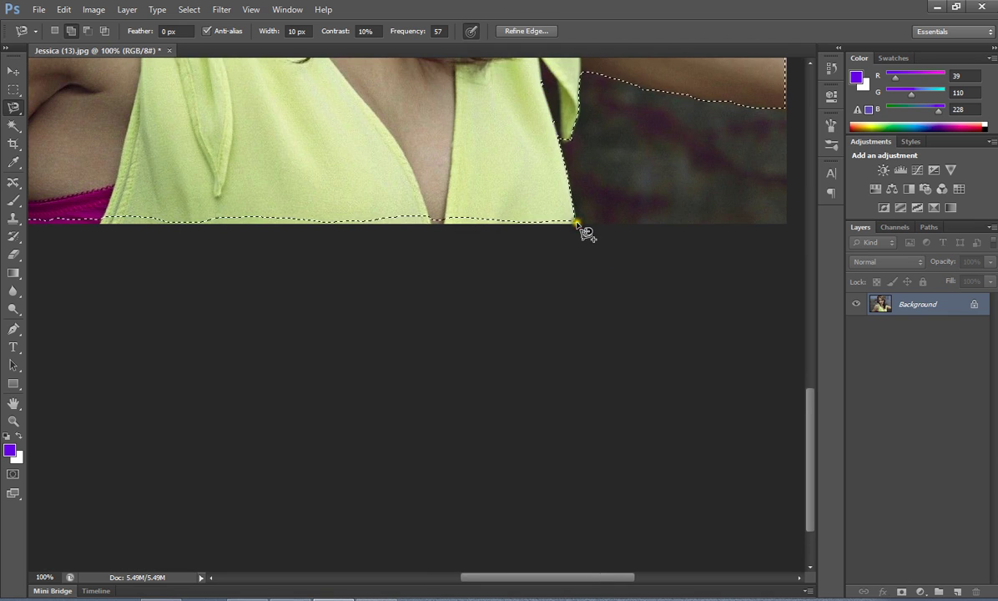
# Step: Add the missed strip along the dress's lower edge using the Rectangular Marquee Tool in Add to selection mode
pyautogui.scroll(5, 481, 119)
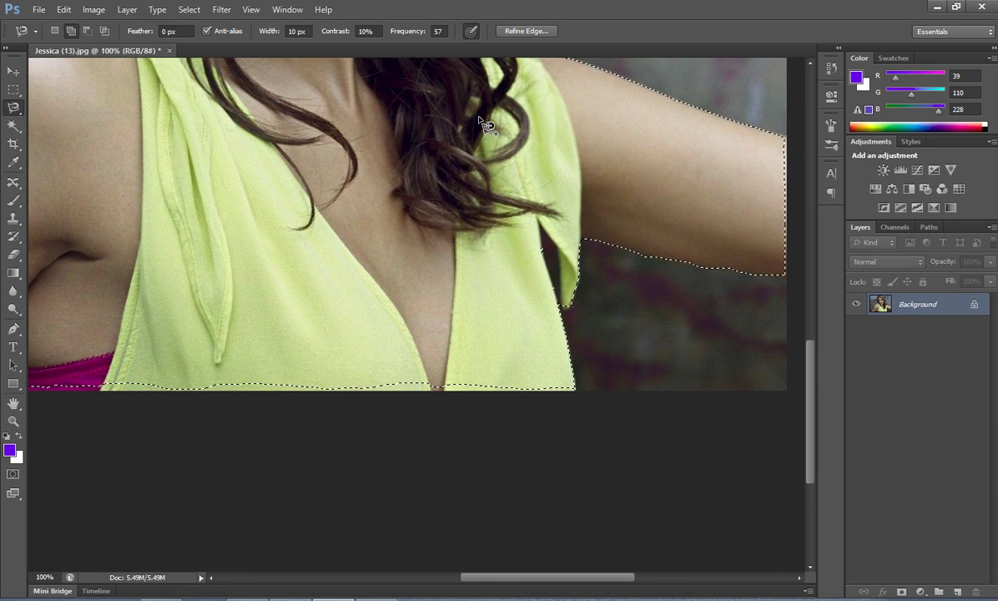
pyautogui.hotkey('ctrl', '-')
pyautogui.hotkey('ctrl', '-')
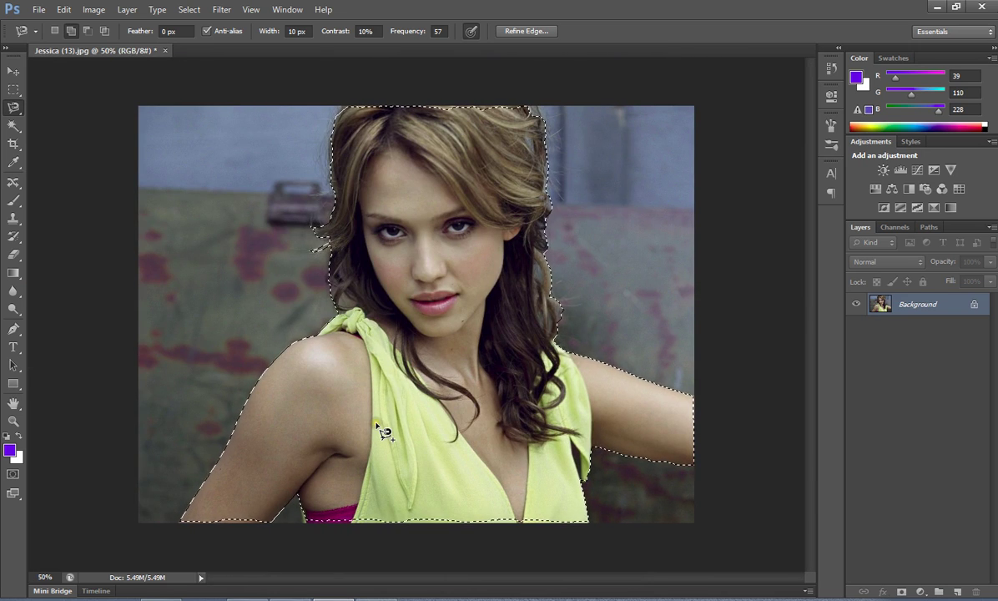
pyautogui.hotkey('ctrl', '+')
pyautogui.hotkey('ctrl', '+')
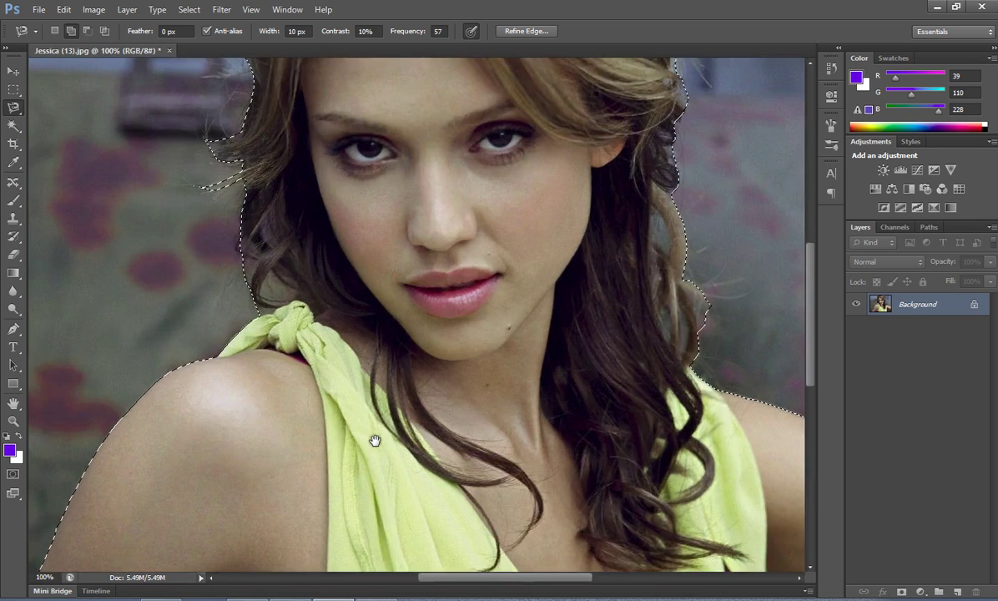
pyautogui.moveTo(375, 441); pyautogui.dragTo(282, 246)
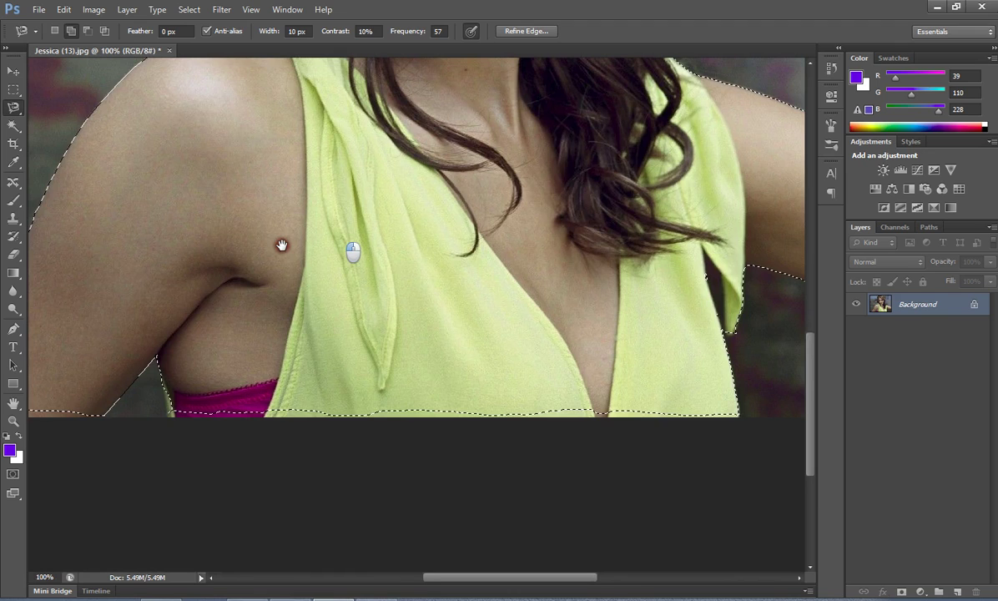
pyautogui.moveTo(282, 245)
pyautogui.mouseDown()
pyautogui.moveTo(347, 290)
pyautogui.moveTo(289, 265)
pyautogui.mouseUp()
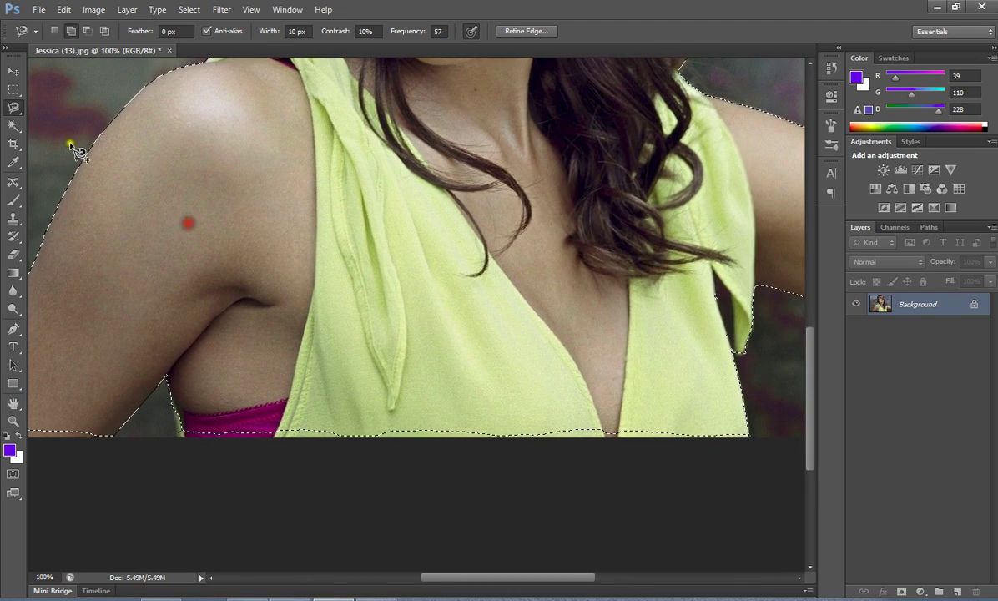
pyautogui.click(12, 89)
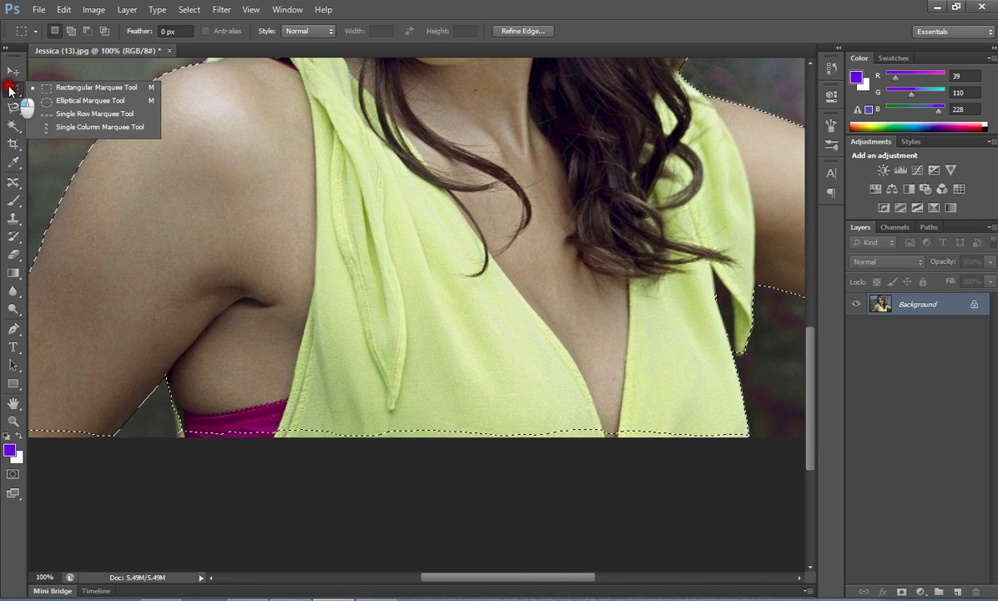
pyautogui.click(97, 86)
pyautogui.click(71, 31)
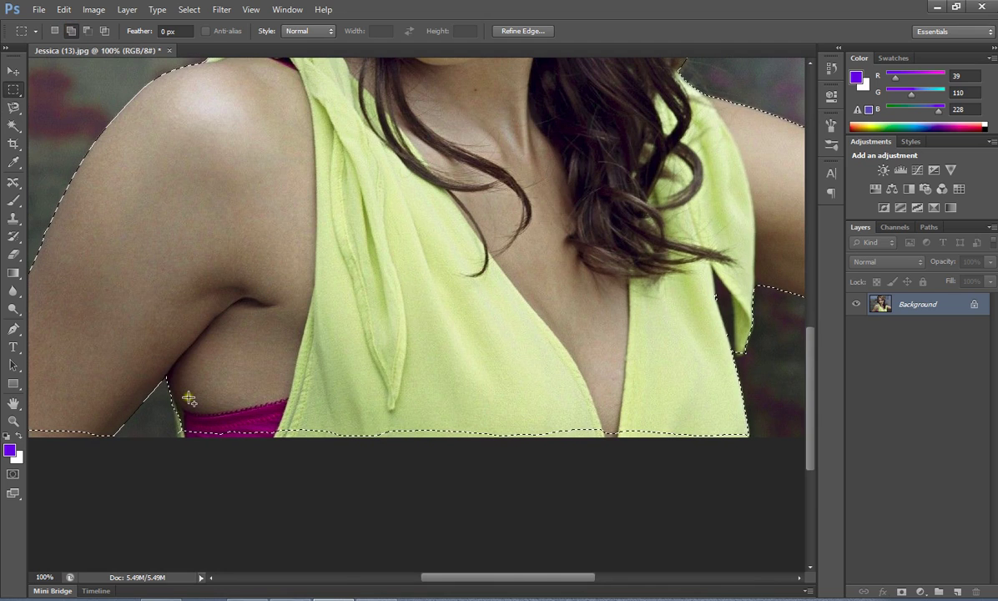
pyautogui.moveTo(189, 399); pyautogui.dragTo(682, 452)
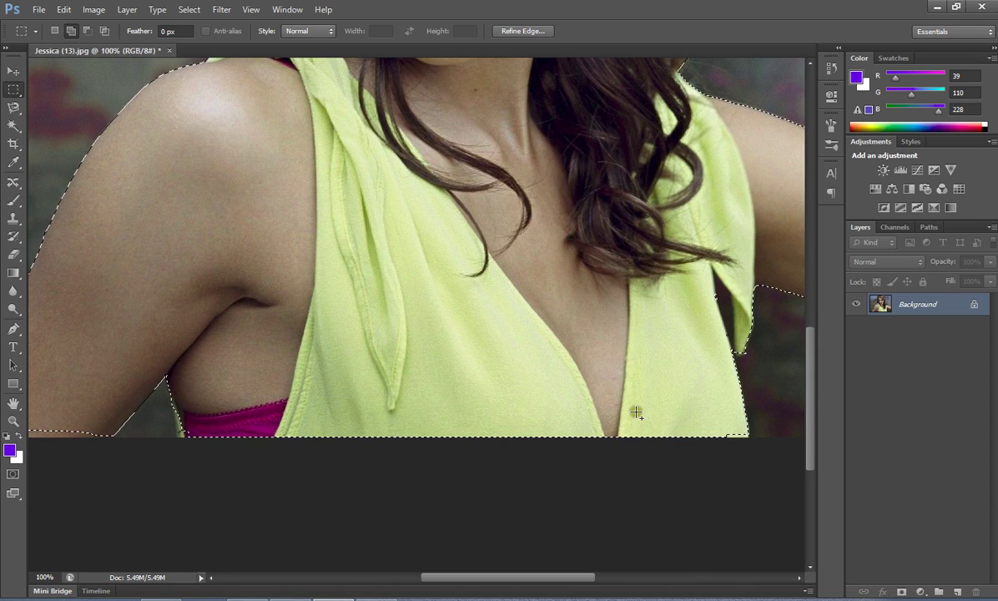
pyautogui.moveTo(636, 413); pyautogui.dragTo(746, 453)
pyautogui.moveTo(710, 424); pyautogui.dragTo(749, 441)
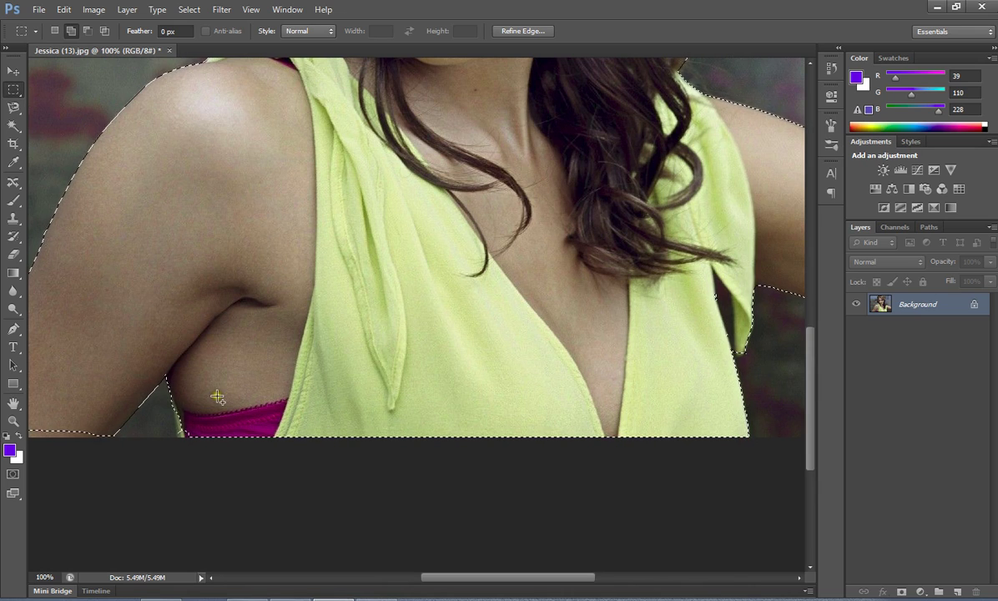
# Step: Add the missed lower corner and thin dress edge beside the underarm gap to the selection with small rectangular marquees
pyautogui.moveTo(210, 396); pyautogui.dragTo(182, 443)
pyautogui.hotkey('ctrl', '+')
pyautogui.hotkey('ctrl', '+')
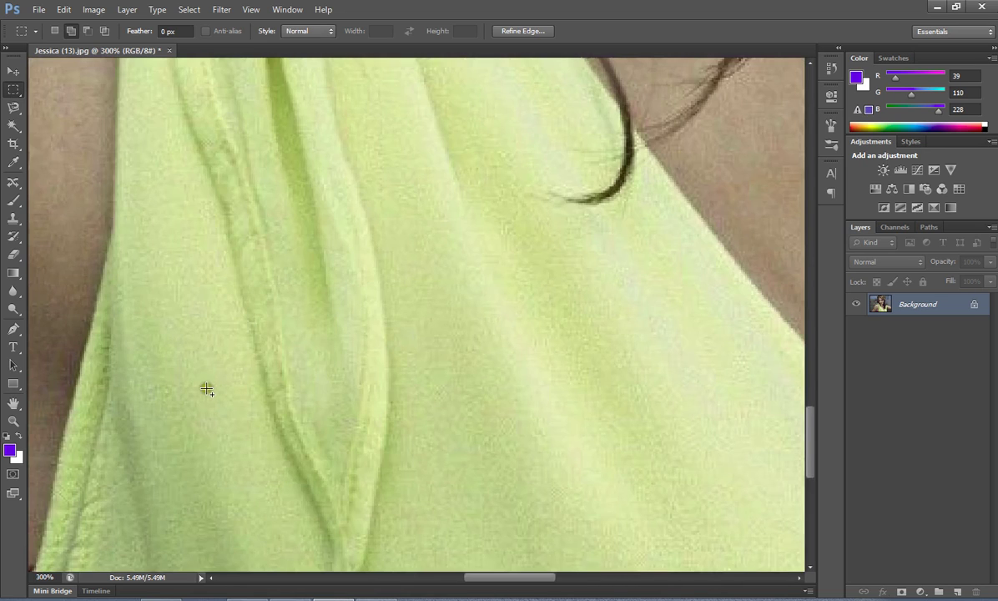
pyautogui.moveTo(207, 389); pyautogui.dragTo(384, 400)
pyautogui.moveTo(378, 302); pyautogui.dragTo(392, 369)
pyautogui.moveTo(375, 312); pyautogui.dragTo(401, 408)
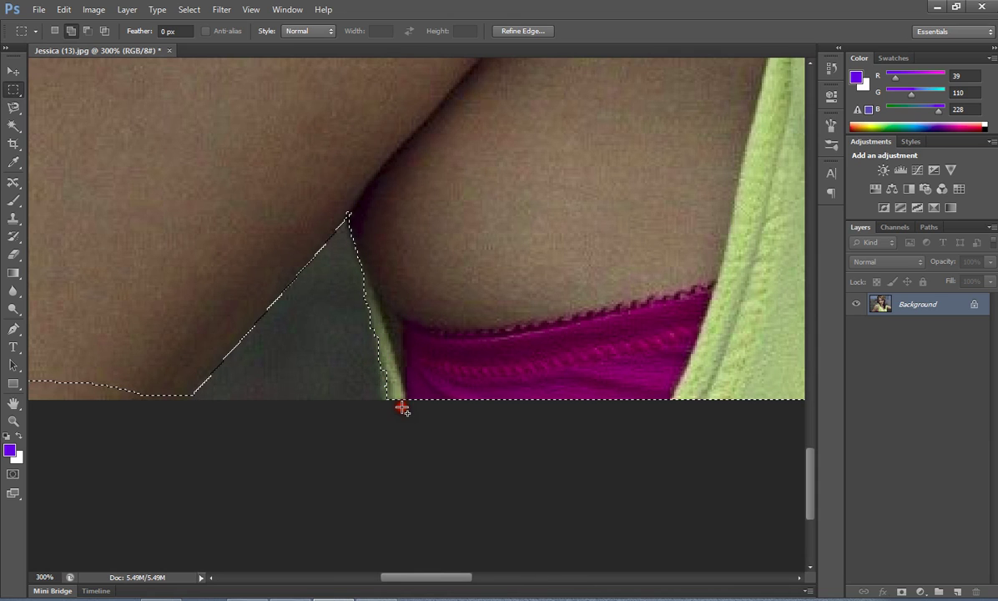
# Step: Add the missed strip along the lowered arm's bottom edge to the selection with rectangular marquees
pyautogui.press('space')
pyautogui.moveTo(398, 286); pyautogui.dragTo(651, 281)
pyautogui.moveTo(258, 280); pyautogui.dragTo(510, 249)
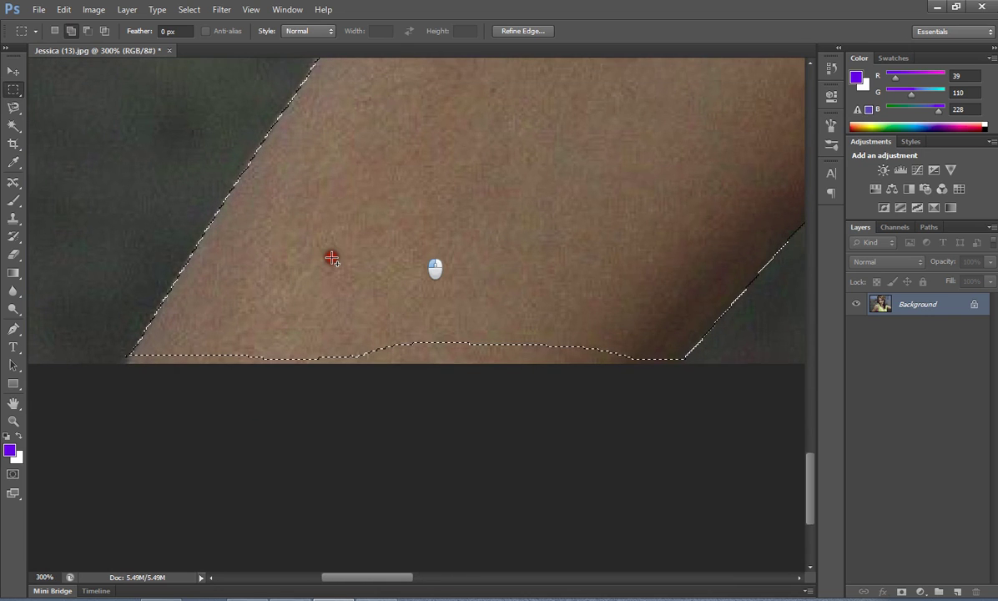
pyautogui.moveTo(332, 258); pyautogui.dragTo(675, 436)
pyautogui.moveTo(472, 308); pyautogui.dragTo(123, 361)
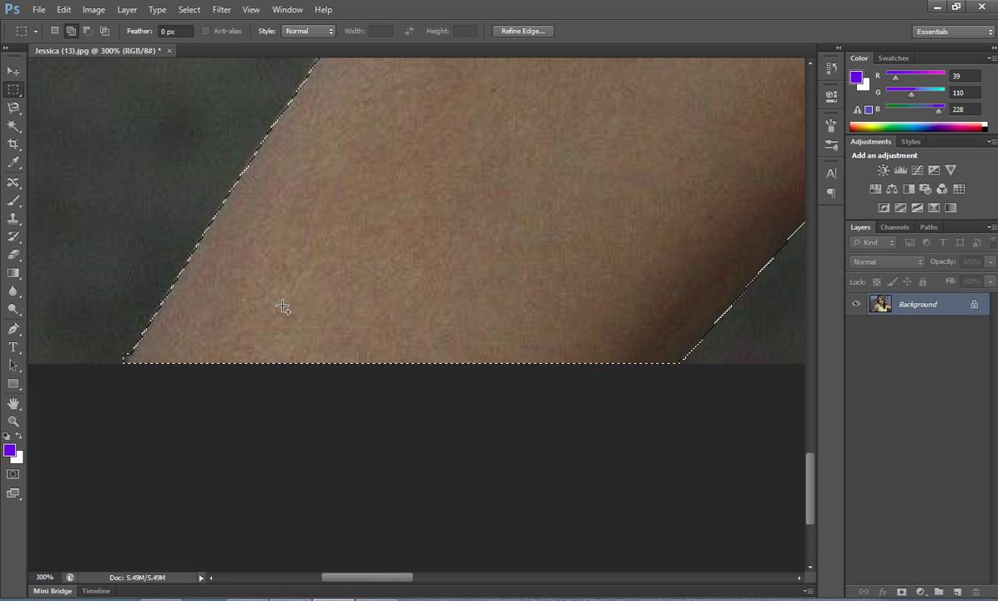
# Step: Add the missed strip where the outstretched arm meets the photo's side edge, including its lower corner, with rectangular marquees
pyautogui.moveTo(382, 209); pyautogui.dragTo(143, 463)
pyautogui.moveTo(459, 171); pyautogui.dragTo(147, 484)
pyautogui.moveTo(549, 219); pyautogui.dragTo(233, 422)
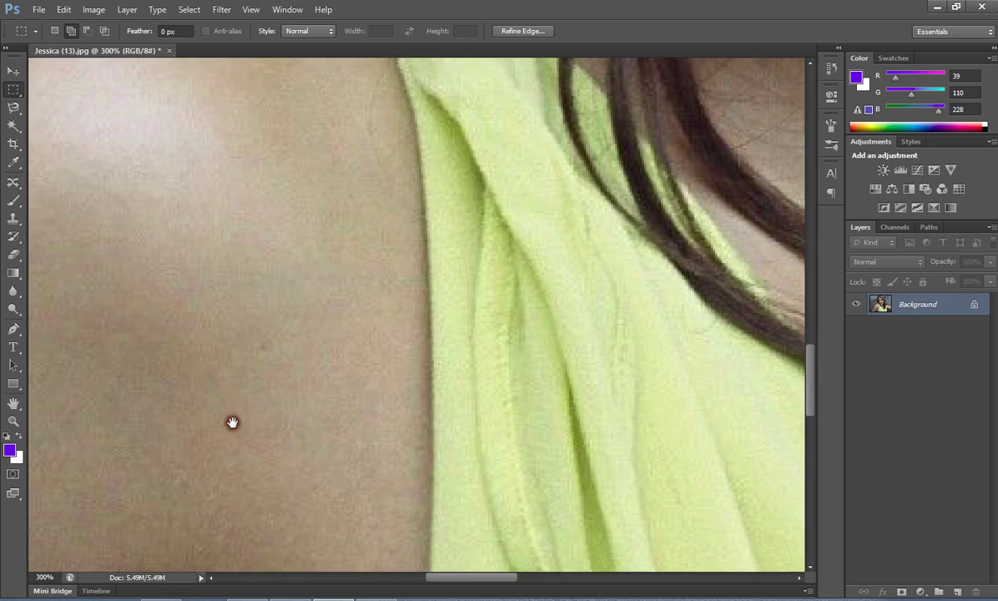
pyautogui.moveTo(618, 219); pyautogui.dragTo(407, 399)
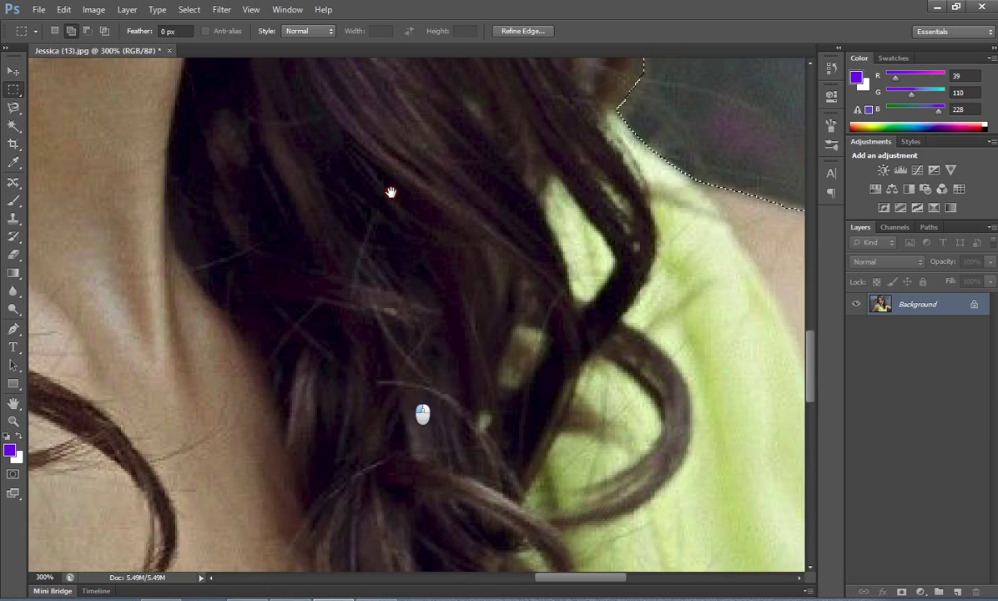
pyautogui.moveTo(391, 193); pyautogui.dragTo(186, 273)
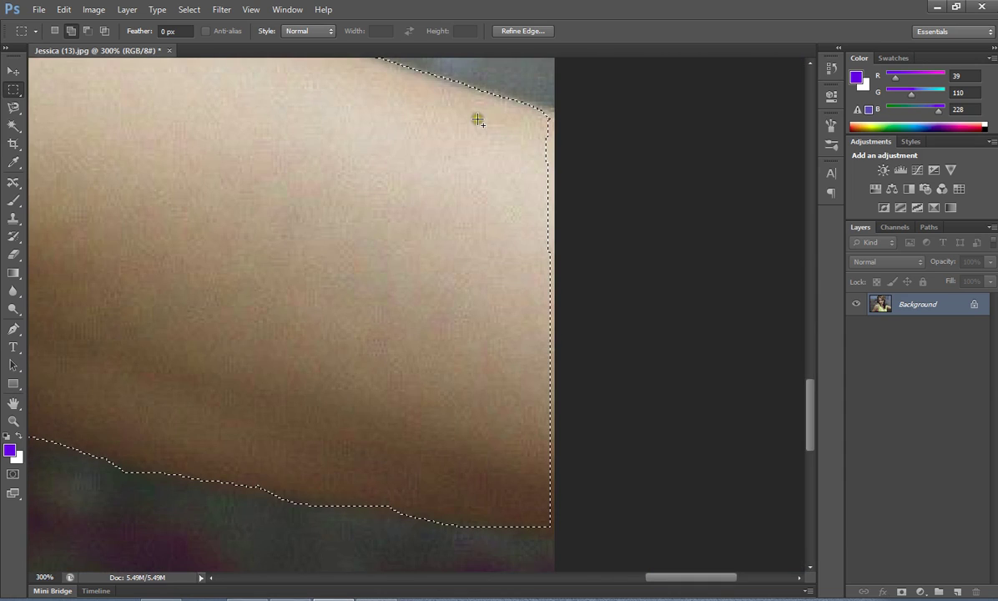
pyautogui.moveTo(471, 109); pyautogui.dragTo(629, 535)
pyautogui.moveTo(510, 426); pyautogui.dragTo(568, 535)
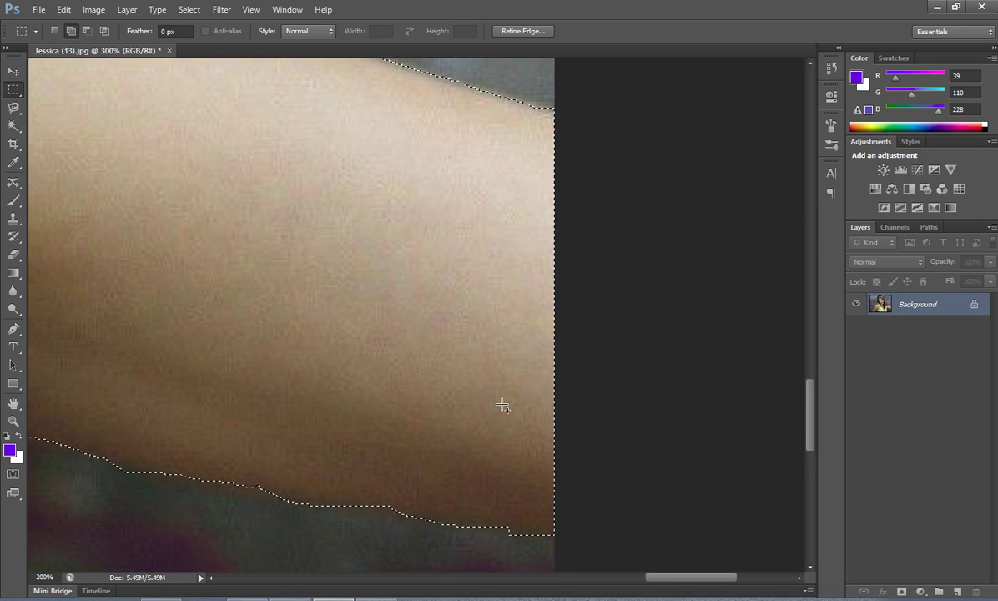
# Step: Add the missed hair along the photo's upper edge to the selection with rectangular marquees
pyautogui.hotkey('ctrl', '-')
pyautogui.hotkey('ctrl', '-')
pyautogui.hotkey('ctrl', '-')
pyautogui.hotkey('ctrl', '-')
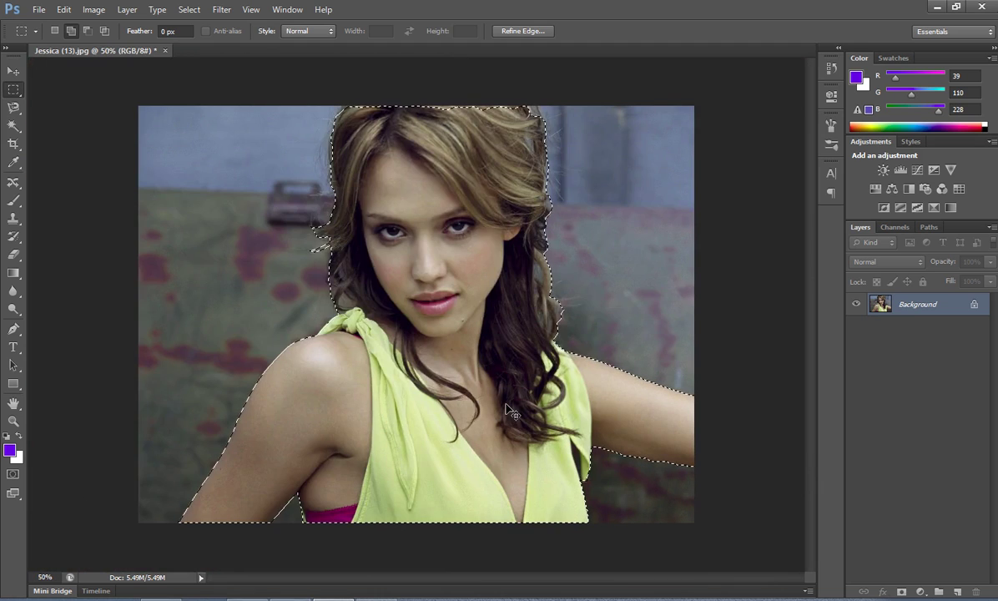
pyautogui.hotkey('ctrl', '-')
pyautogui.hotkey('ctrl', '+')
pyautogui.hotkey('ctrl', '+')
pyautogui.hotkey('ctrl', '+')
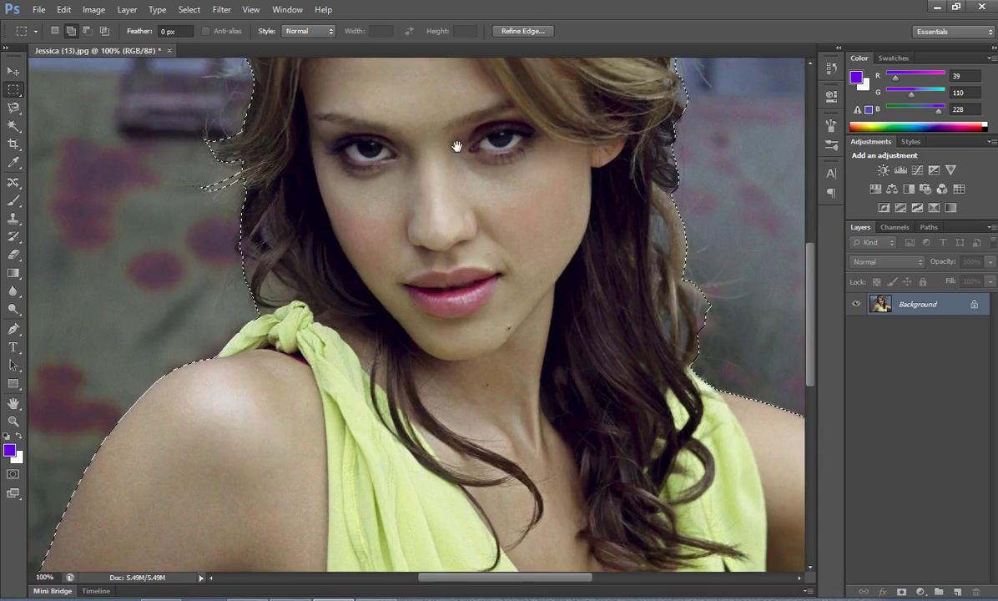
pyautogui.moveTo(457, 147); pyautogui.dragTo(460, 336)
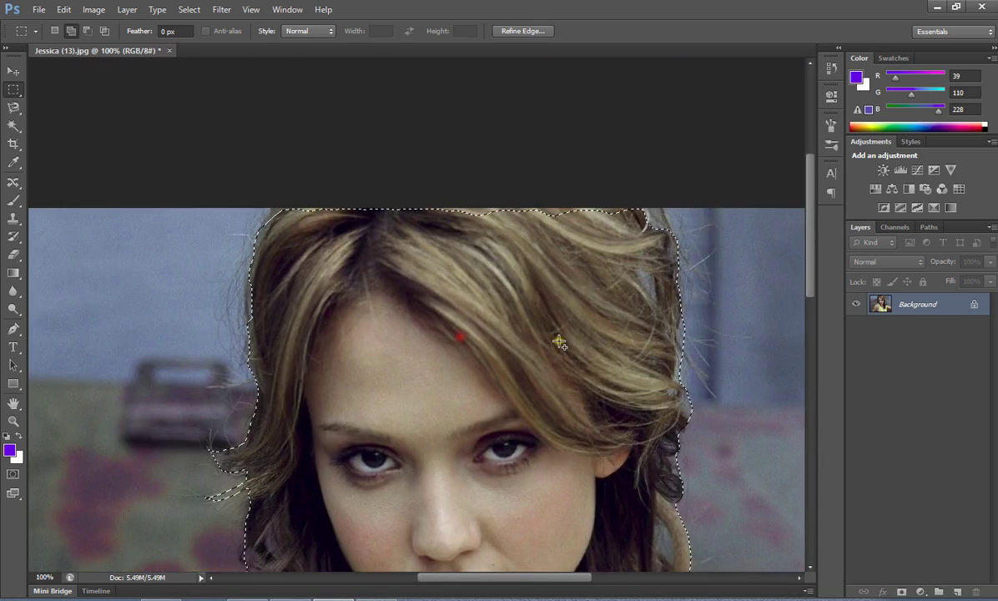
pyautogui.moveTo(611, 340); pyautogui.dragTo(295, 162)
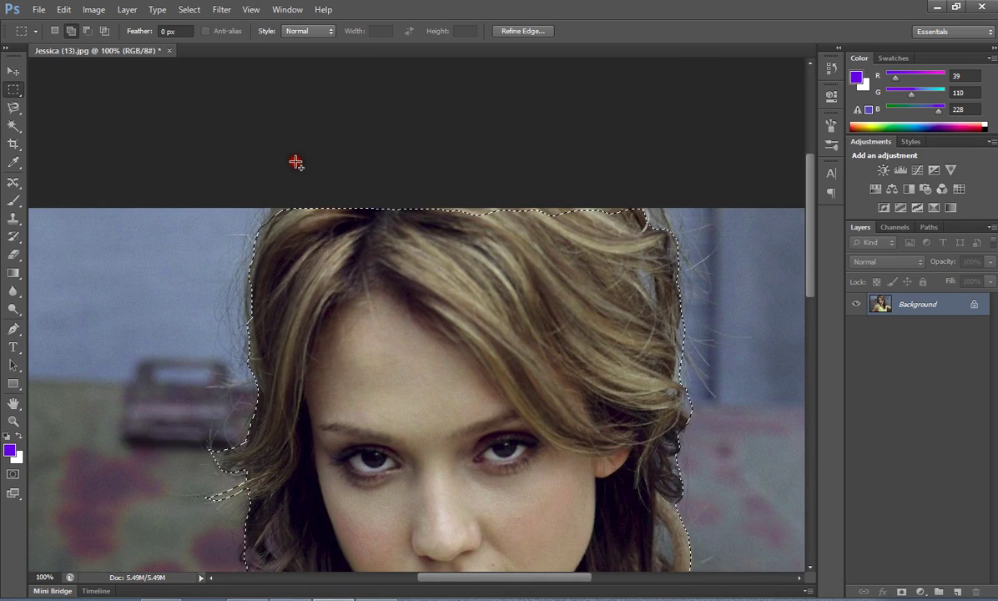
pyautogui.moveTo(457, 257); pyautogui.dragTo(633, 194)
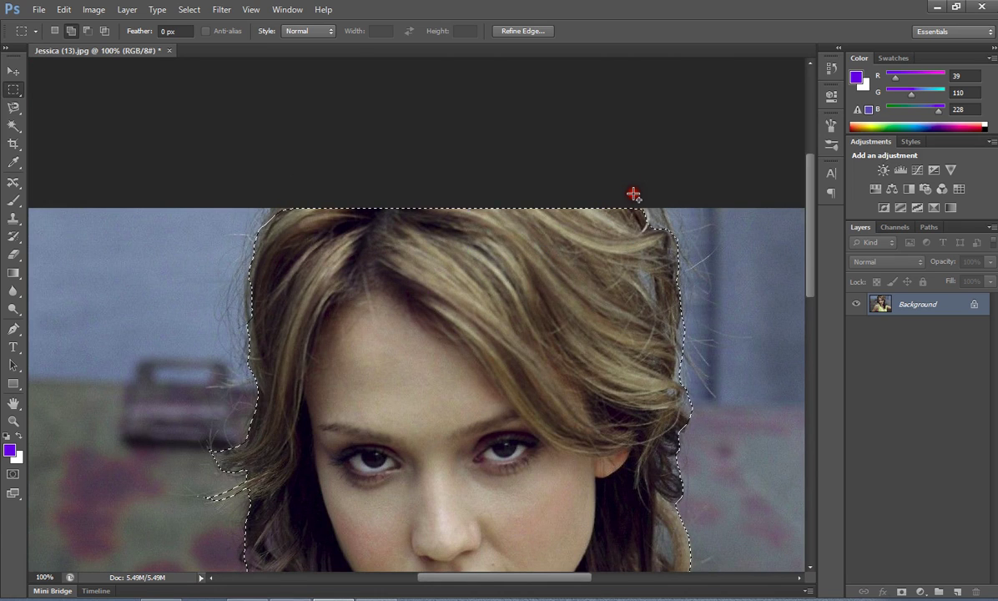
# Step: Invert the selection so that the background is selected instead of the woman
pyautogui.hotkey('ctrl', '-')
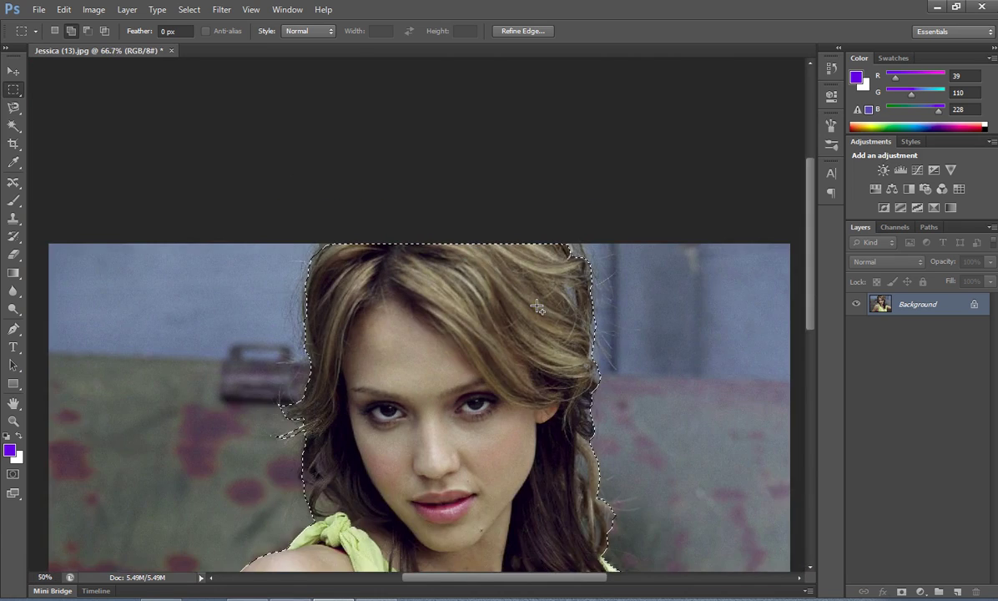
pyautogui.hotkey('ctrl', '-')
pyautogui.hotkey('ctrl', '-')
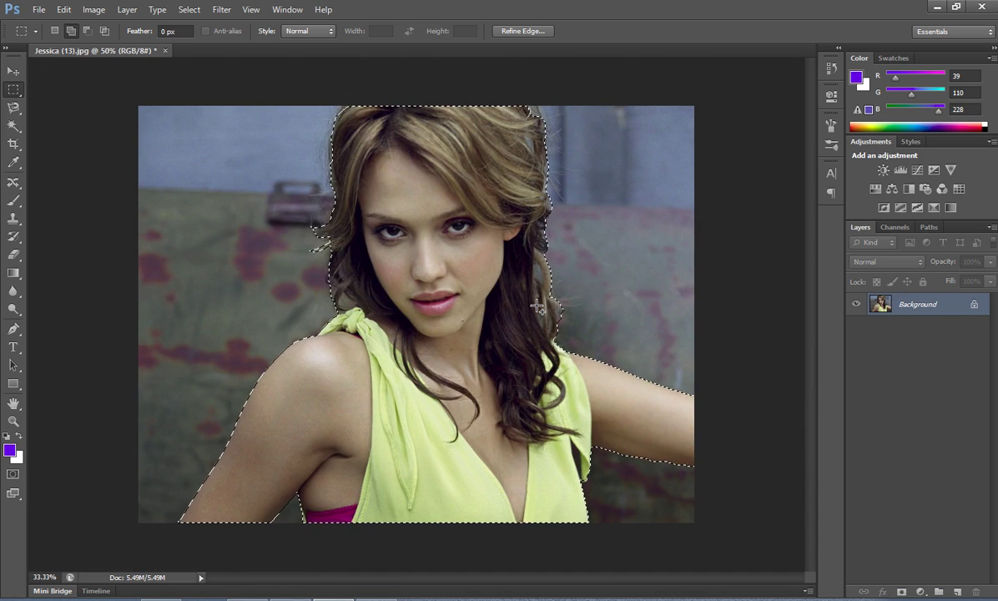
pyautogui.hotkey('ctrl', '+')
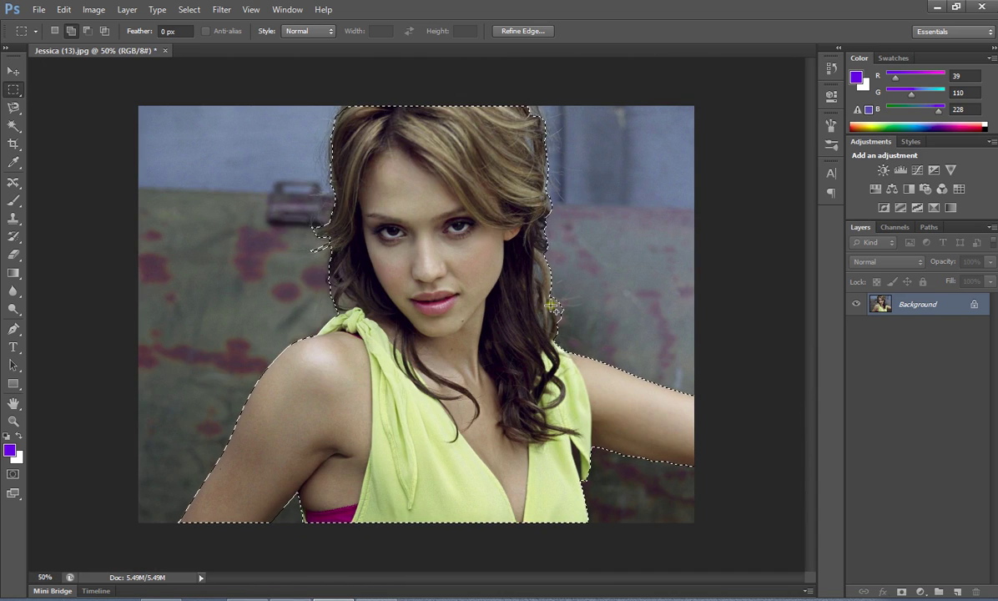
pyautogui.click(187, 10)
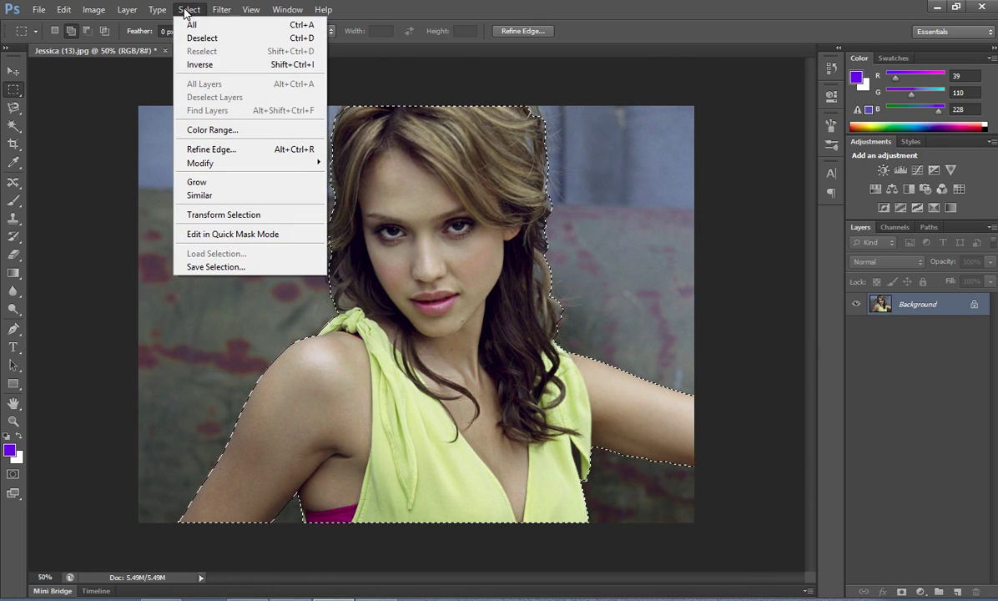
pyautogui.click(203, 65)
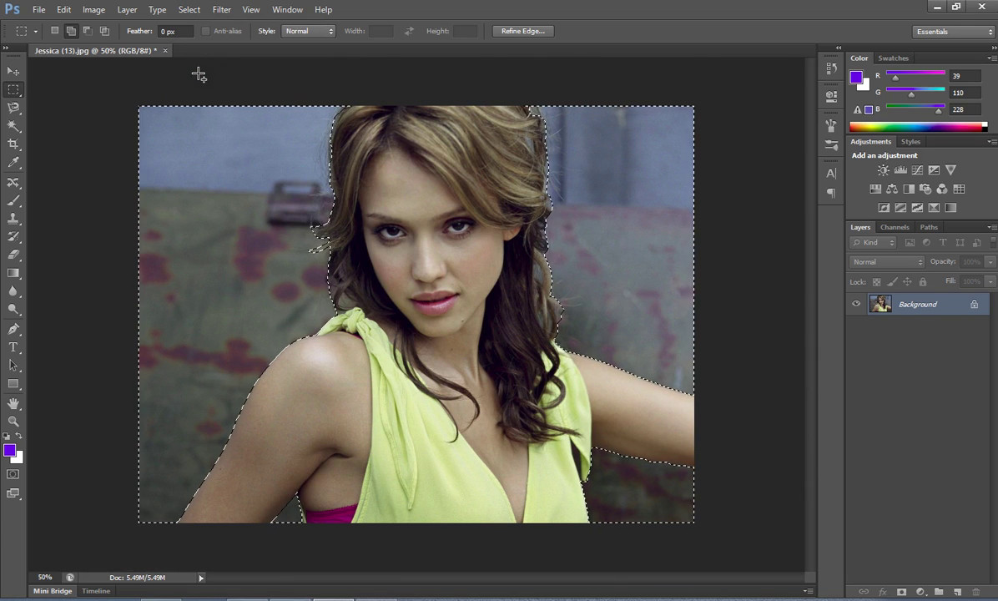
# Step: Desaturate the selected background with the Desaturate adjustment and deselect it
pyautogui.click(94, 10)
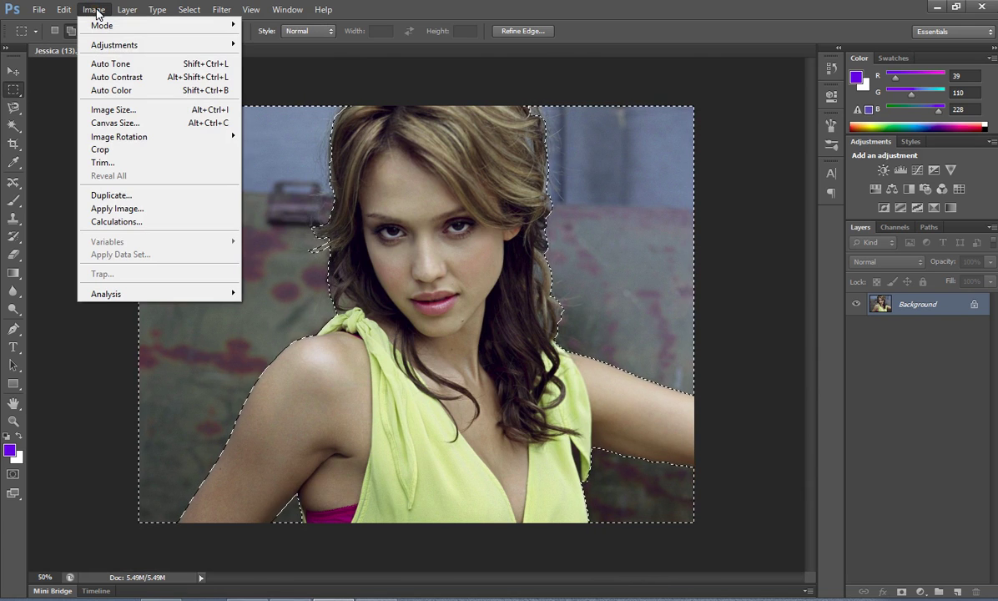
pyautogui.moveTo(114, 44)
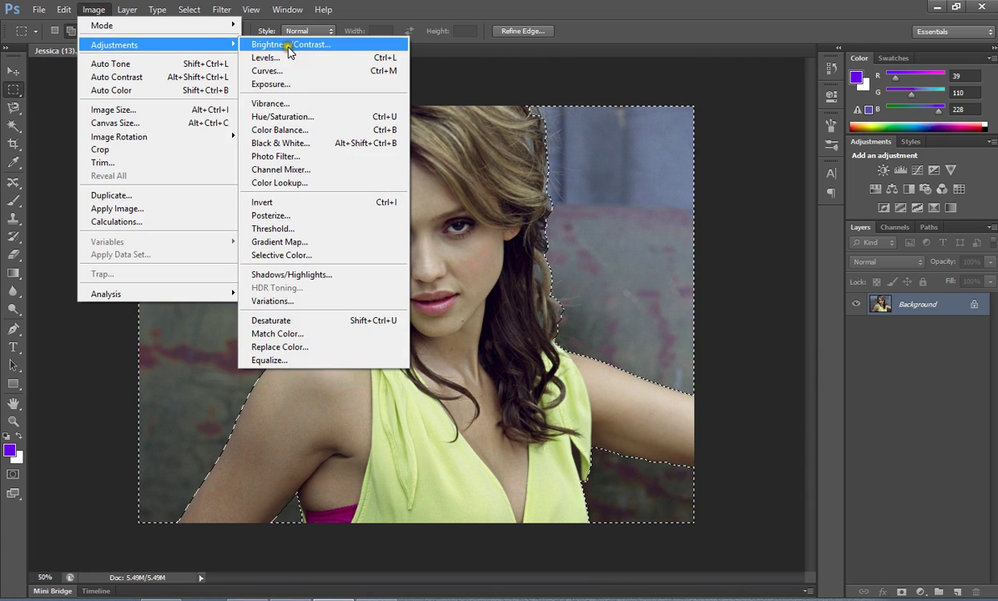
pyautogui.click(328, 329)
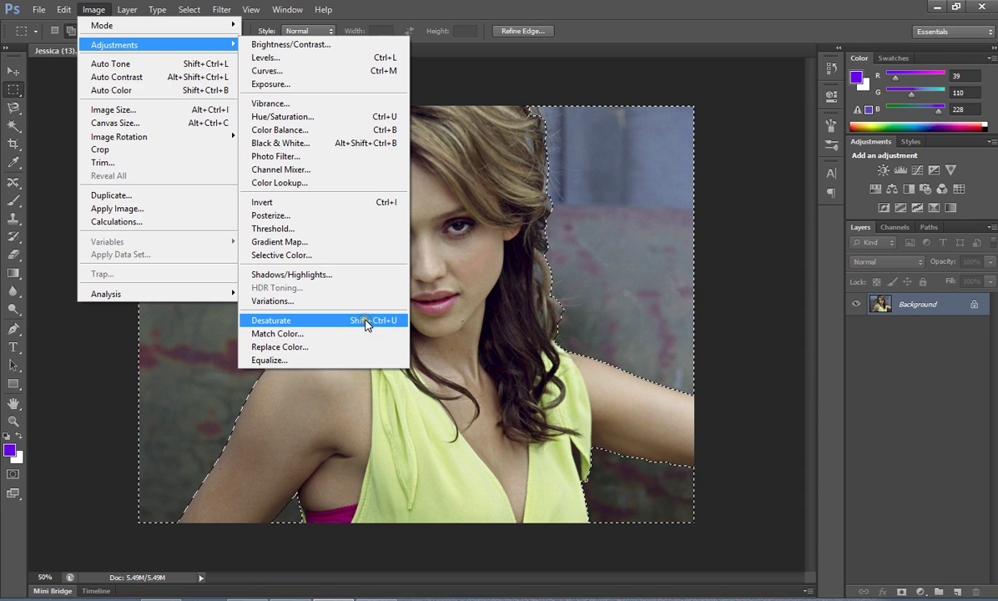
pyautogui.click(365, 320)
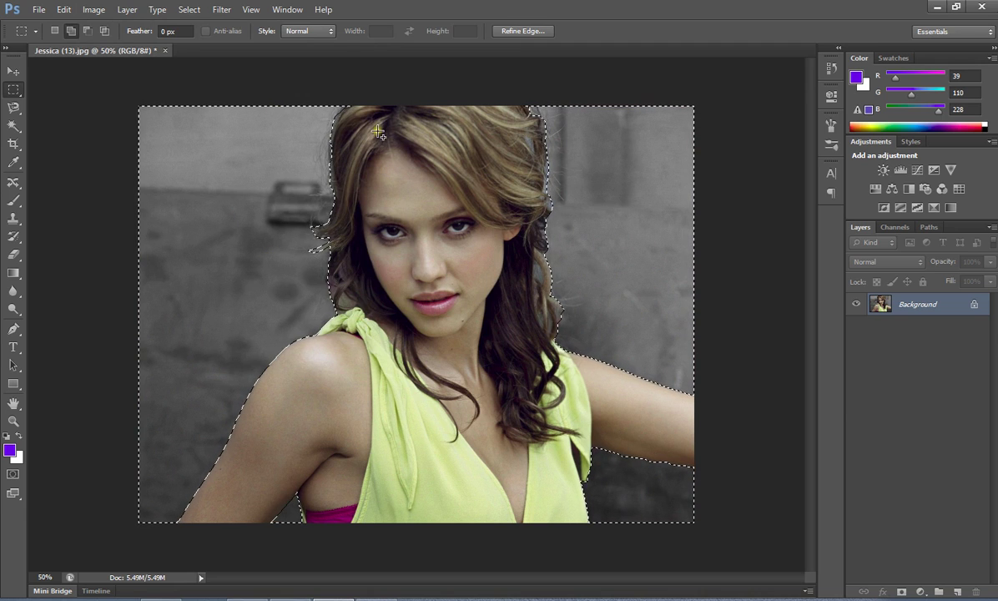
pyautogui.click(189, 10)
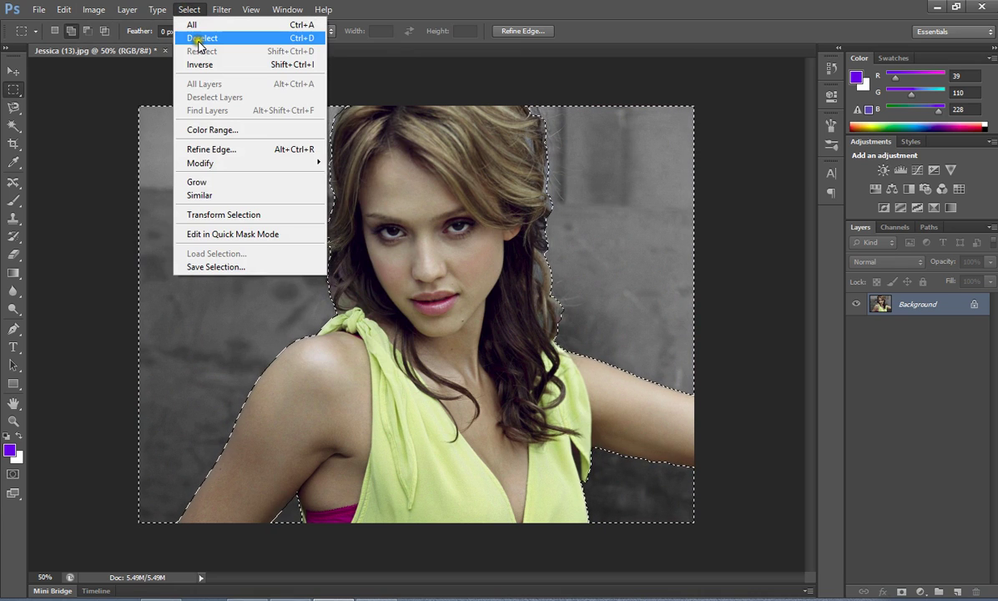
pyautogui.click(200, 38)
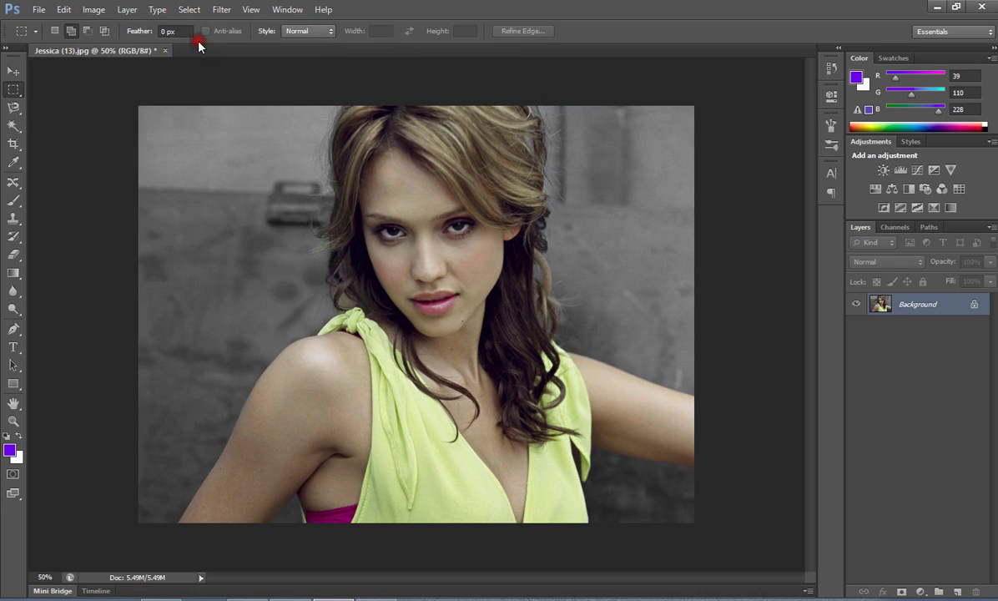